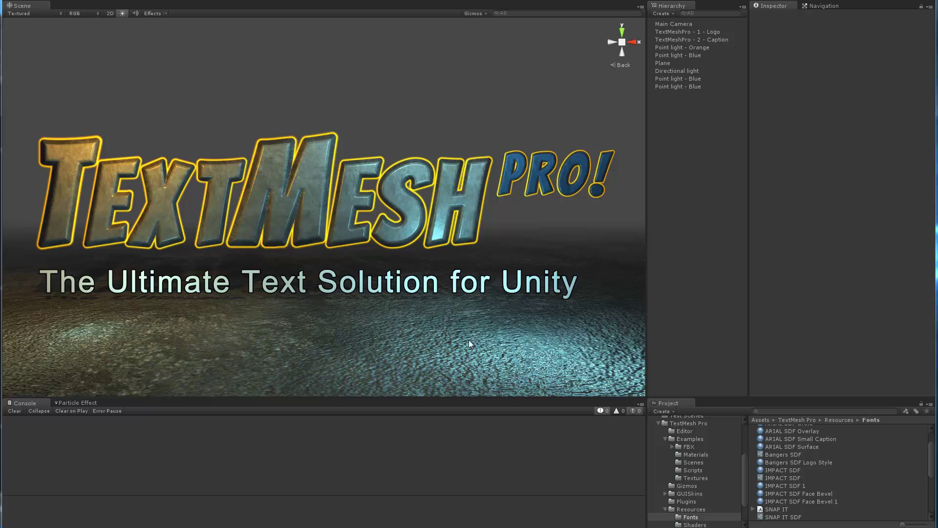
pyautogui.click(700, 32)
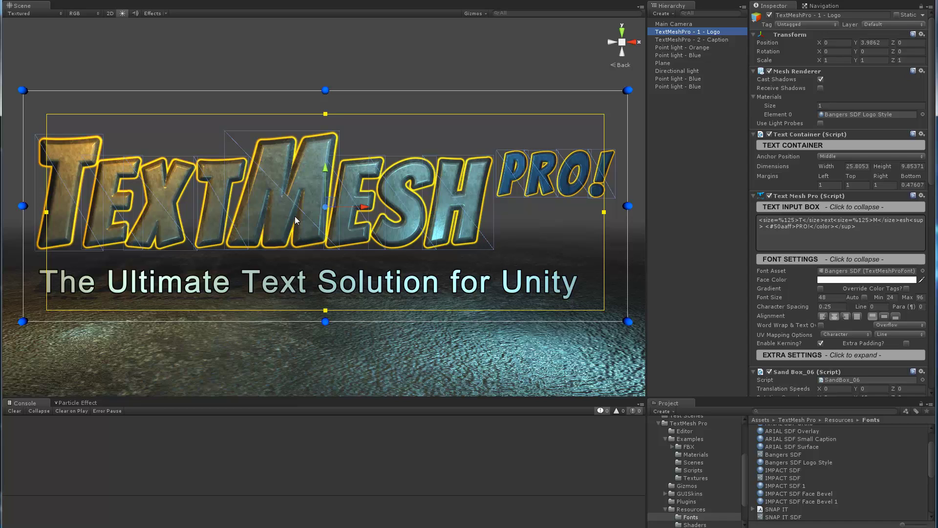
pyautogui.scroll(6, 295, 216)
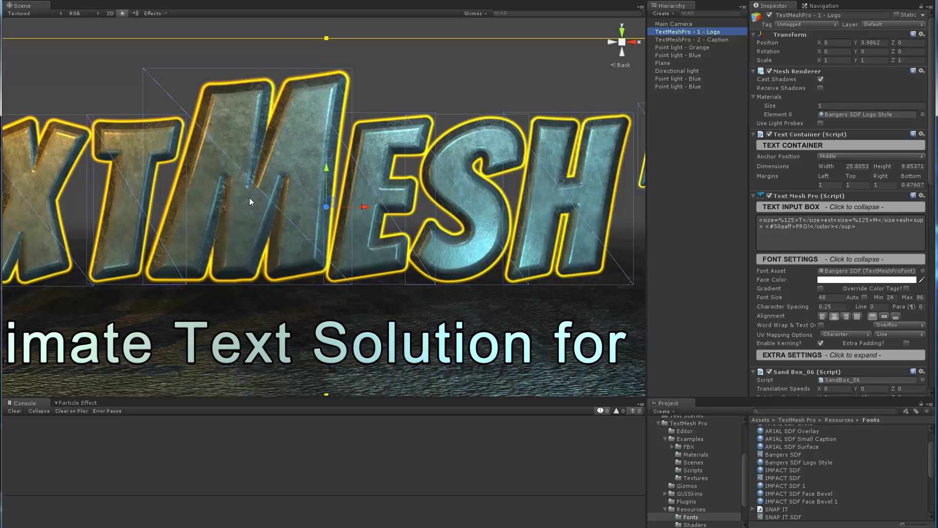
pyautogui.scroll(-5, 249, 197)
pyautogui.scroll(-5, 249, 198)
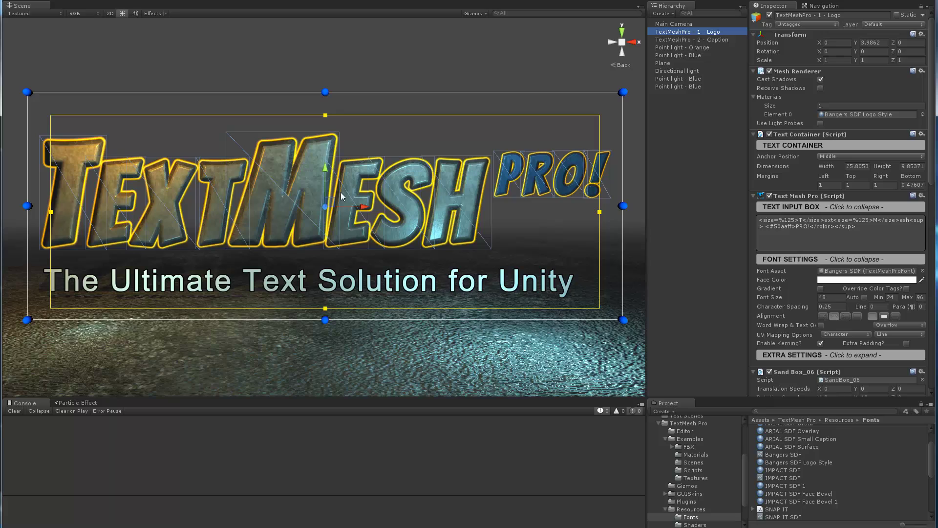
pyautogui.scroll(8, 341, 192)
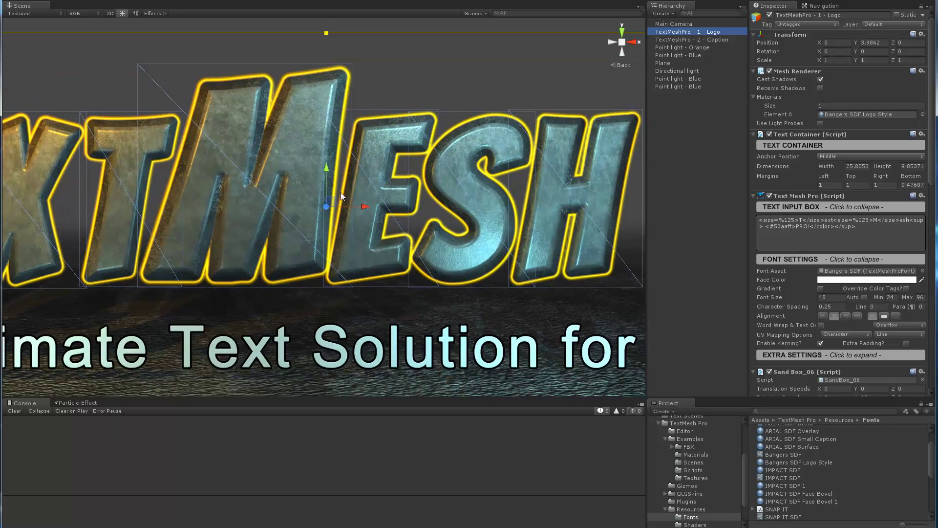
pyautogui.scroll(3, 341, 196)
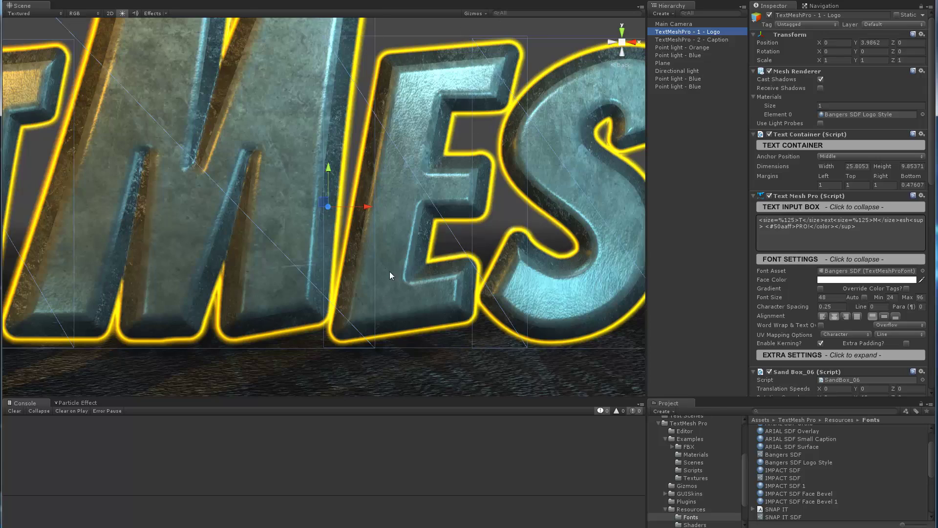
pyautogui.scroll(-10, 391, 268)
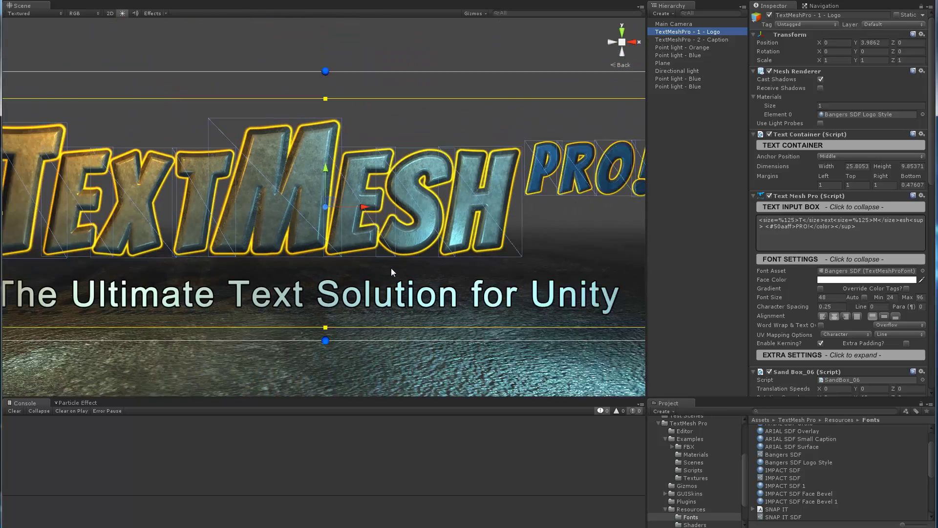
pyautogui.scroll(-5, 391, 272)
pyautogui.scroll(4, 392, 272)
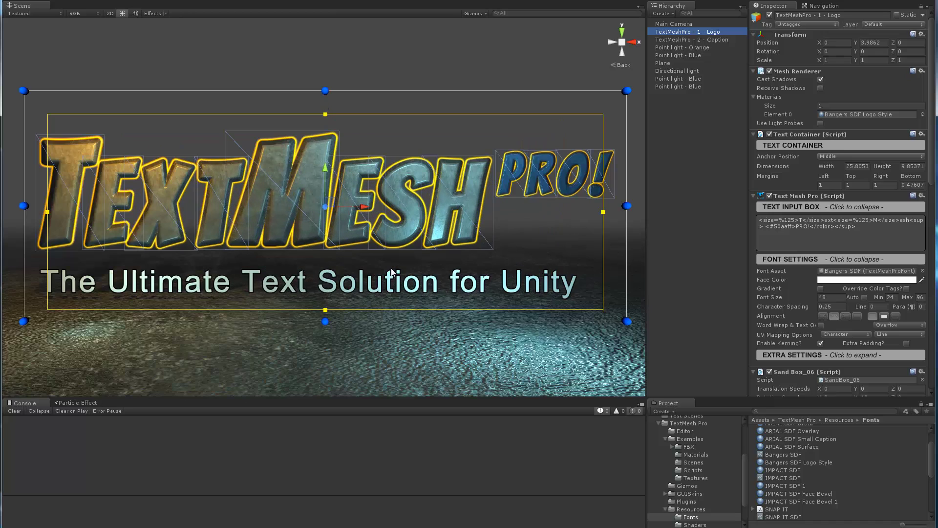
# Switch the caption's ARIAL SDF Small Caption material to the TMPro/Mobile/Distance Field shader
pyautogui.click(682, 212)
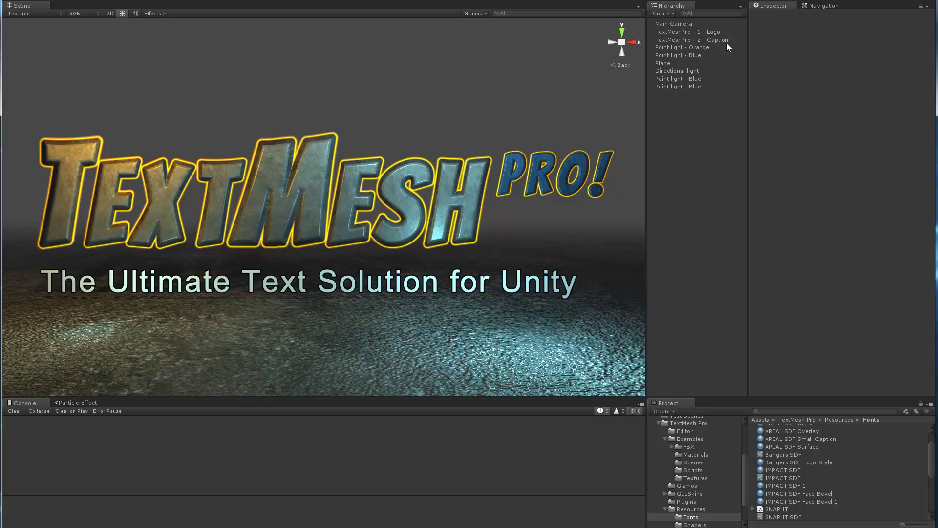
pyautogui.click(710, 41)
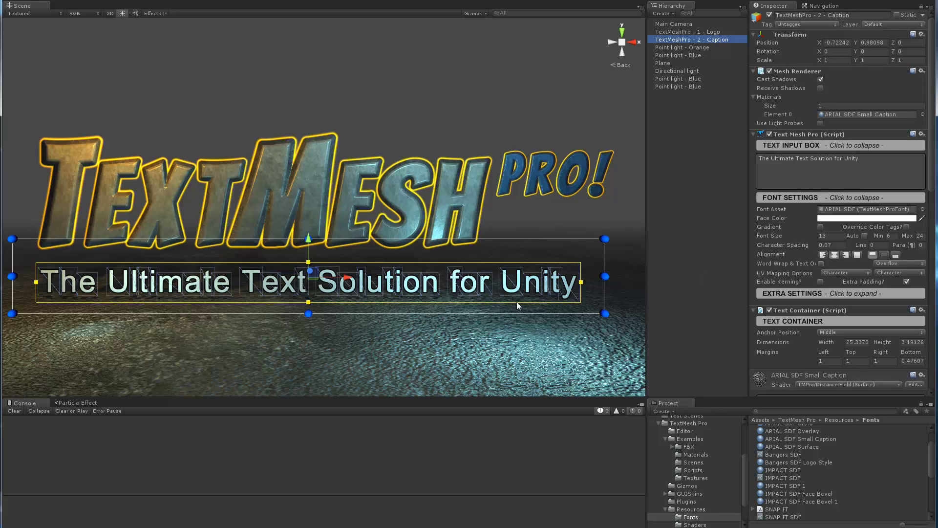
pyautogui.scroll(-3, 828, 296)
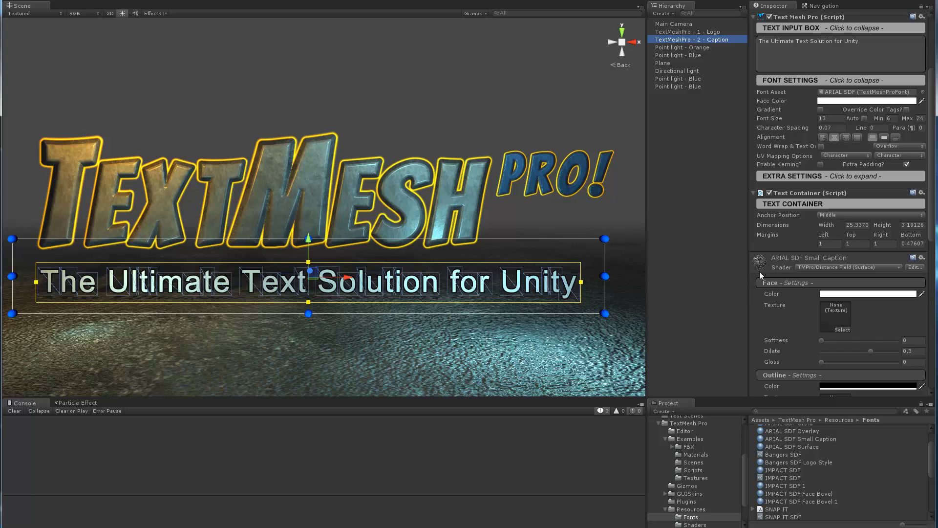
pyautogui.click(820, 268)
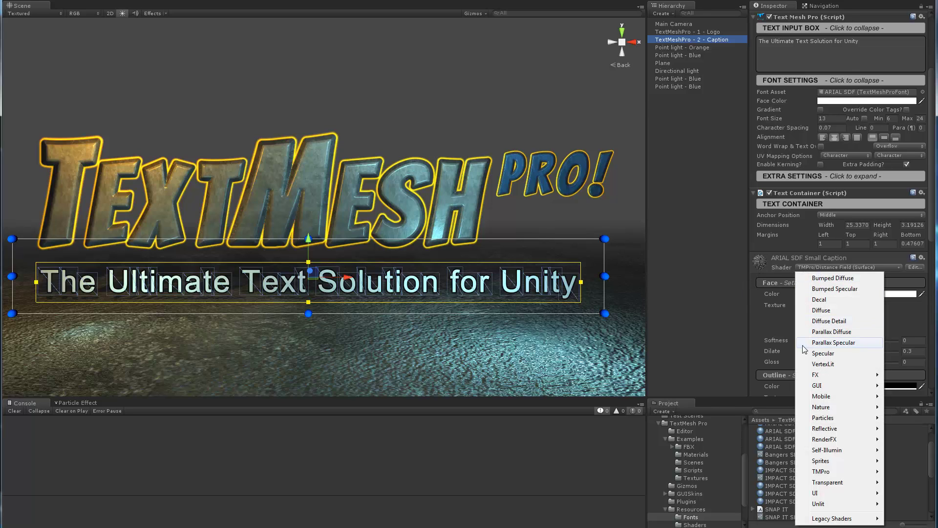
pyautogui.moveTo(826, 471)
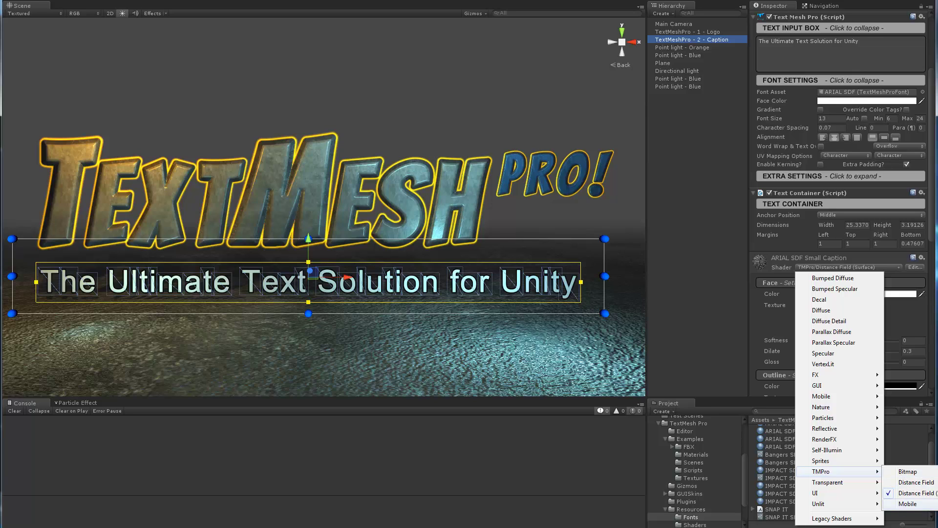
pyautogui.click(908, 503)
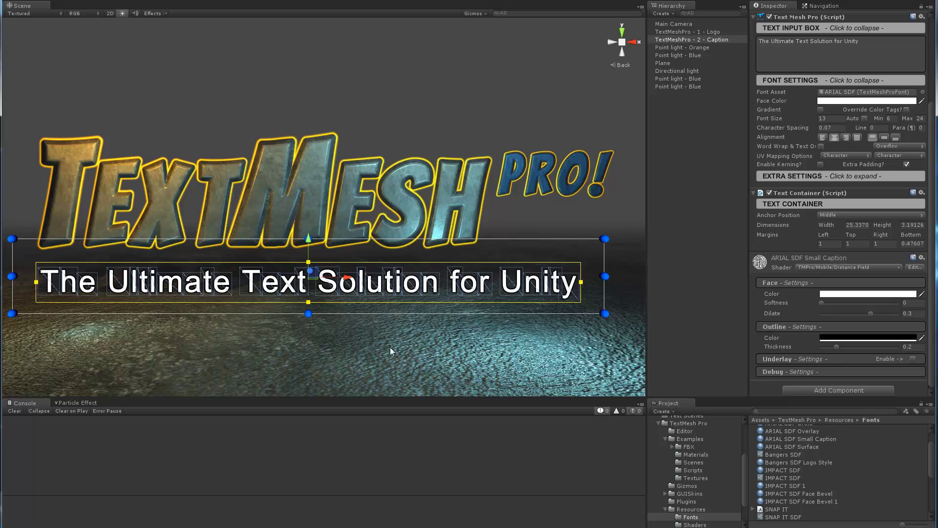
pyautogui.click(664, 287)
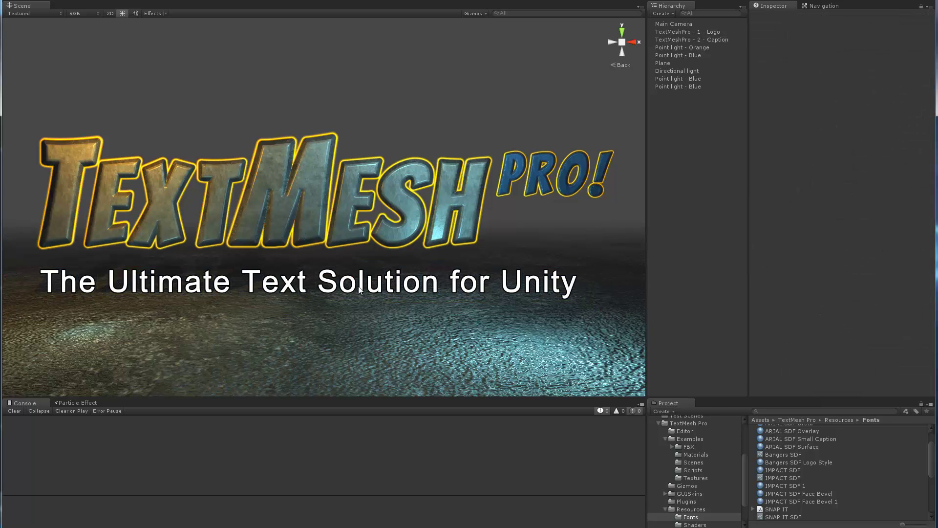
# Set the logo's font asset to Bangers SDF after briefly trying Fontin-Regular SDF
pyautogui.click(465, 189)
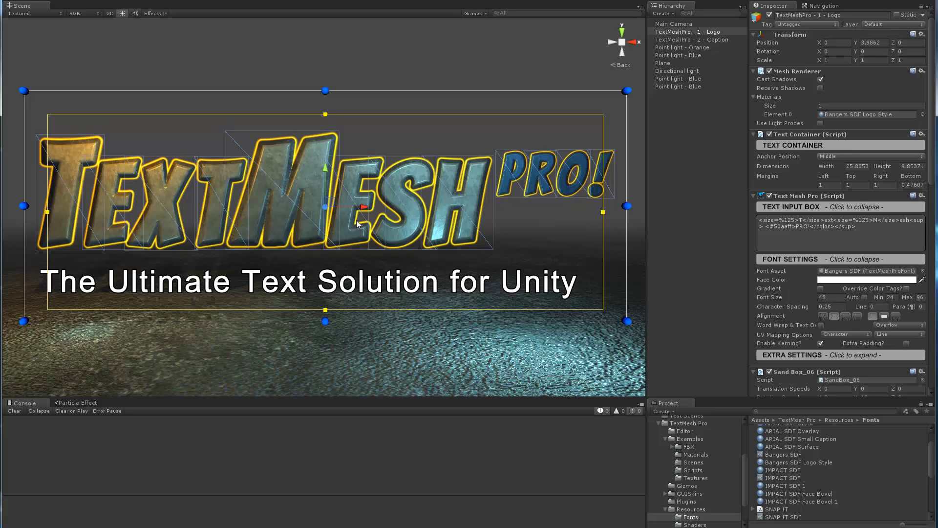
pyautogui.click(923, 271)
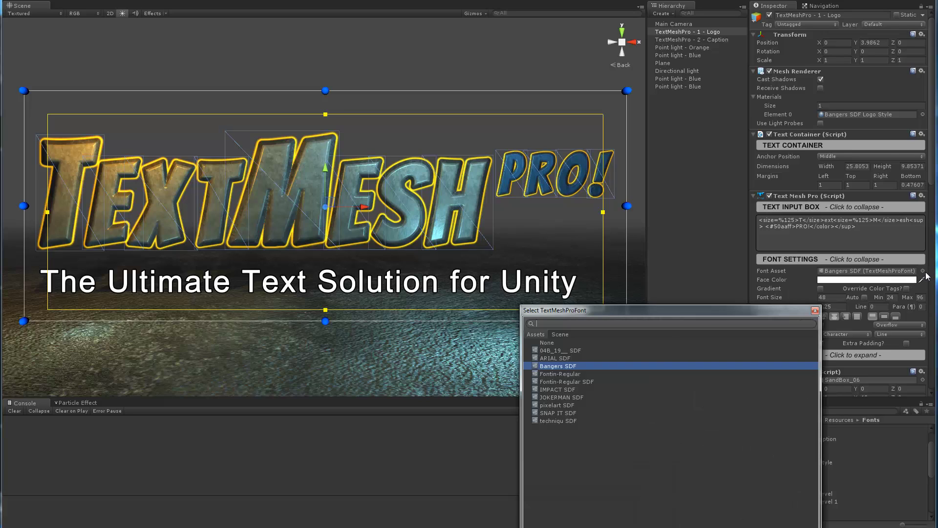
pyautogui.click(549, 380)
pyautogui.click(551, 366)
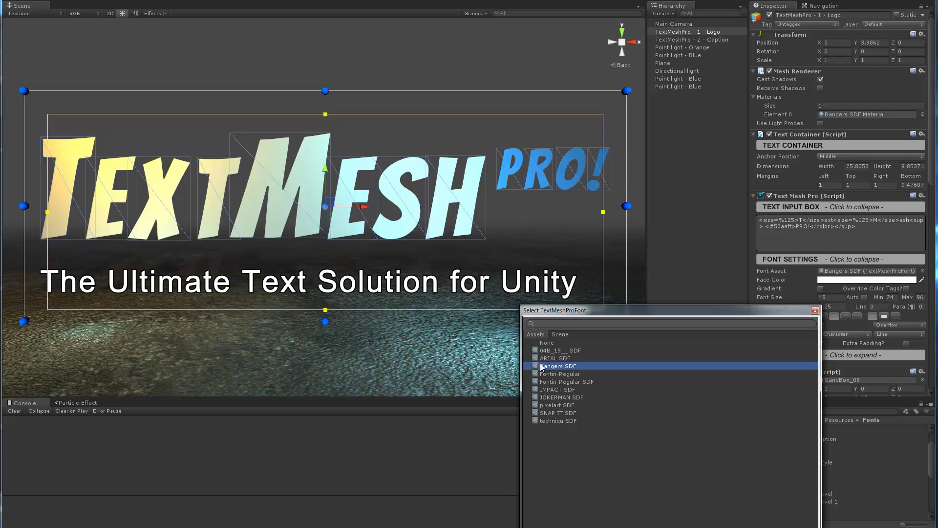
pyautogui.click(815, 310)
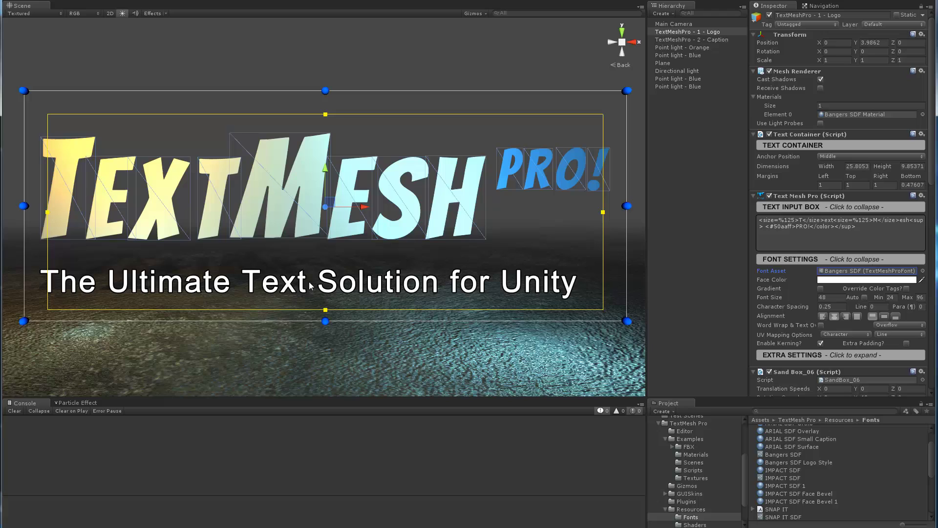
# Change the logo's Bangers SDF Material shader to the plain TMPro/Distance Field
pyautogui.scroll(-6, 805, 313)
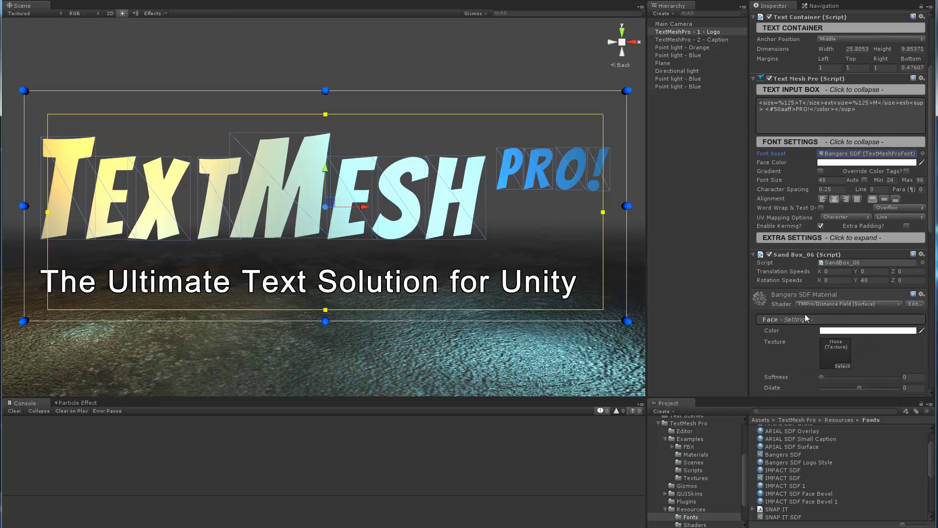
pyautogui.click(823, 246)
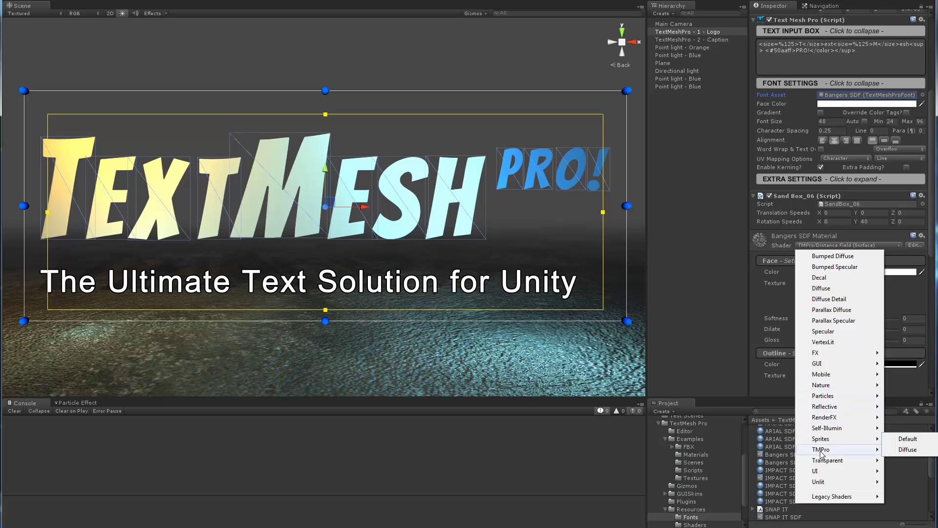
pyautogui.moveTo(821, 449)
pyautogui.click(919, 462)
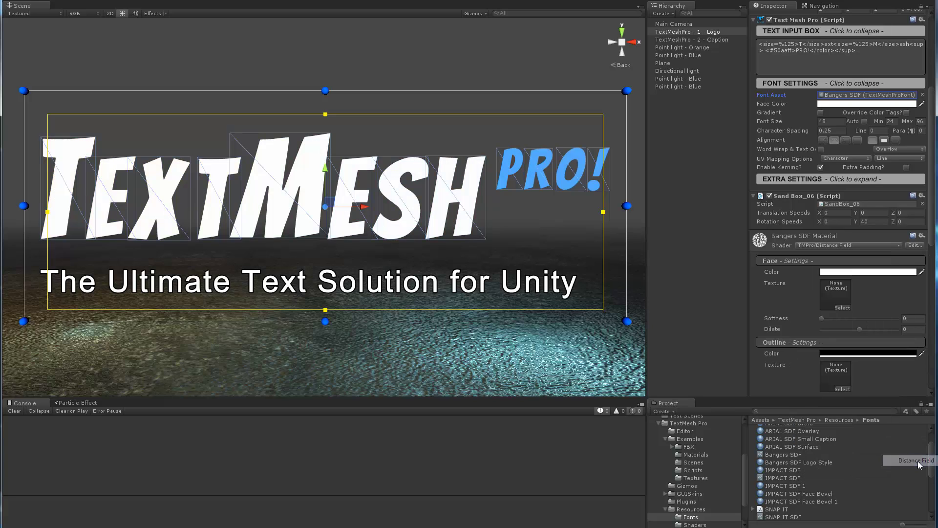
pyautogui.click(688, 250)
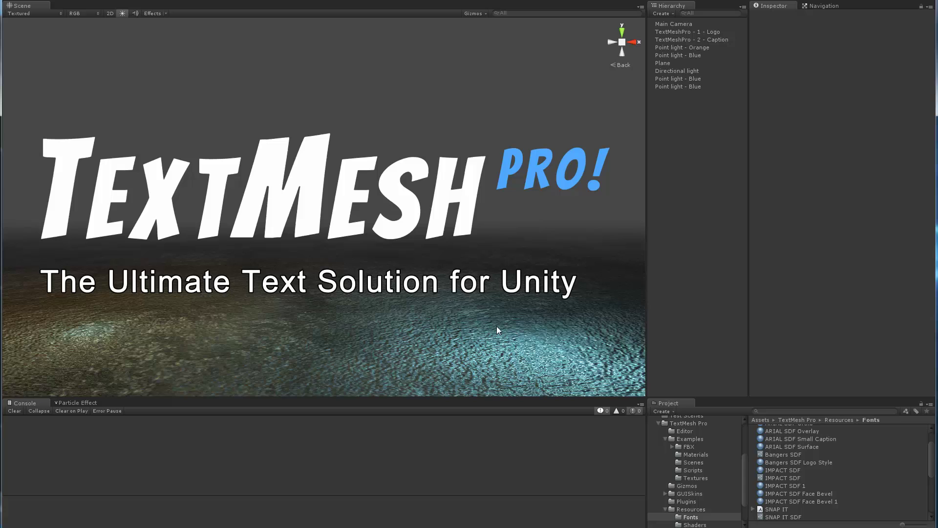
pyautogui.click(323, 177)
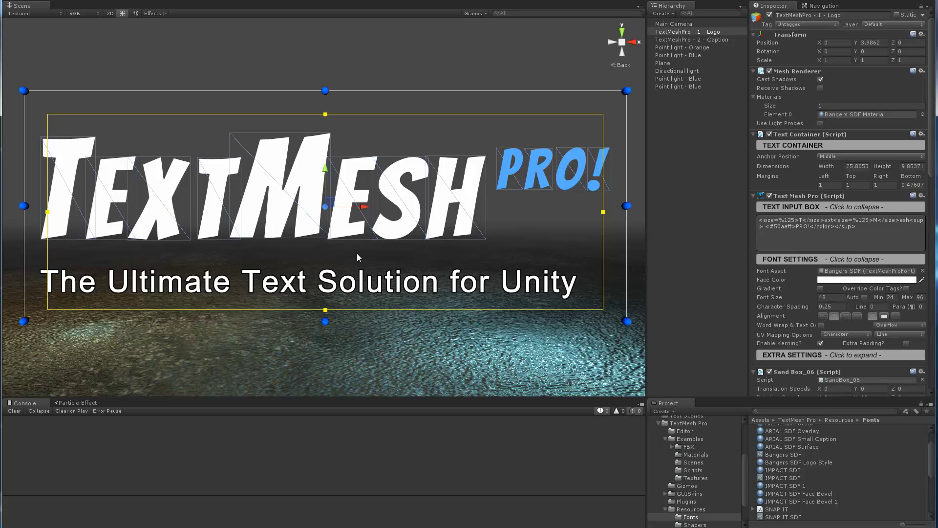
pyautogui.scroll(3, 356, 253)
pyautogui.scroll(5, 356, 254)
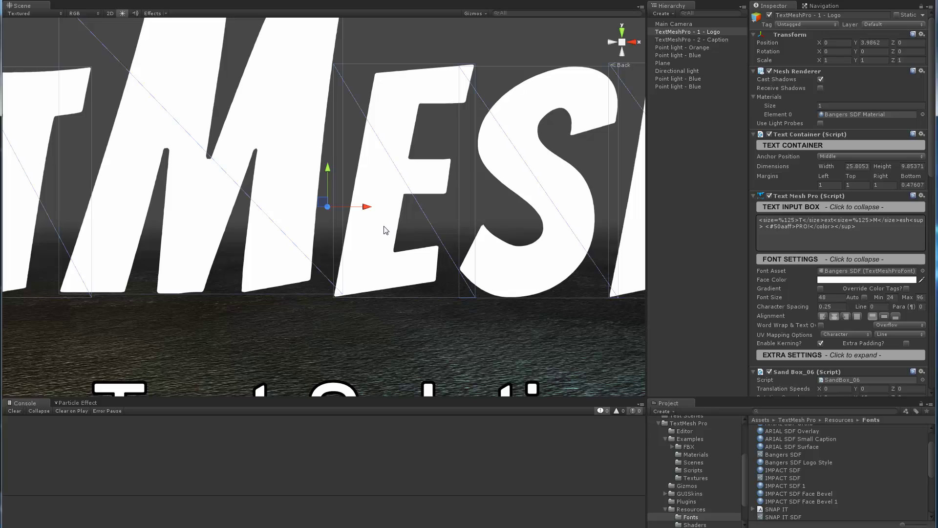
pyautogui.scroll(-8, 386, 229)
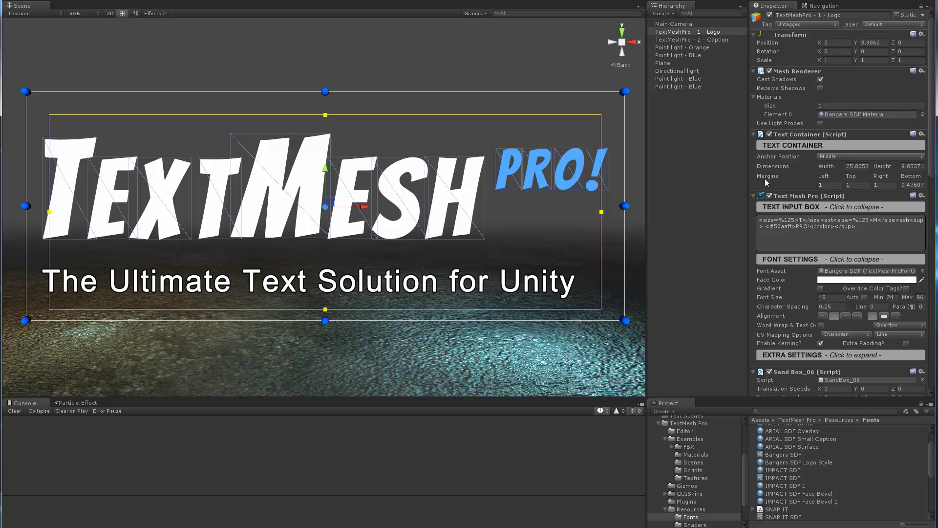
# Replace the logo text with 'TextMeshPro<sup> </sup>' so PRO becomes a superscript
pyautogui.hotkey('ctrl', 'a')
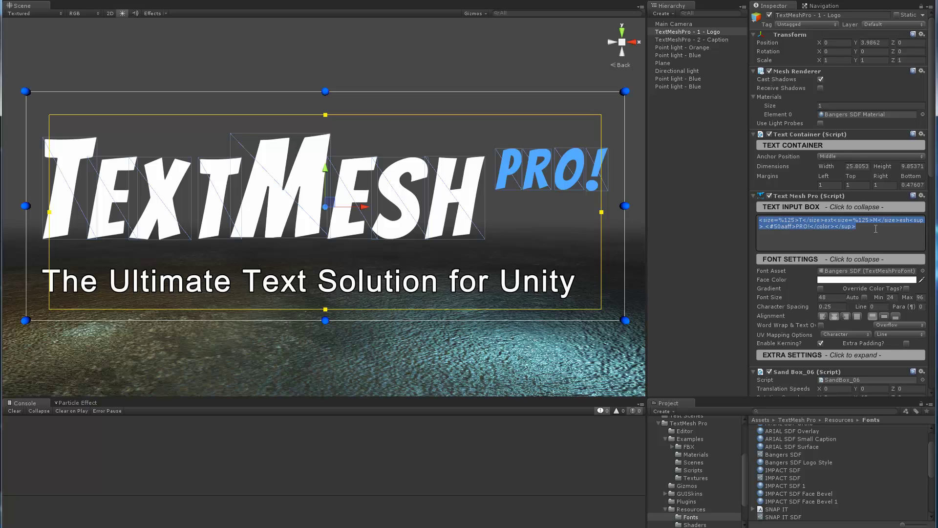
pyautogui.press('BackSpace')
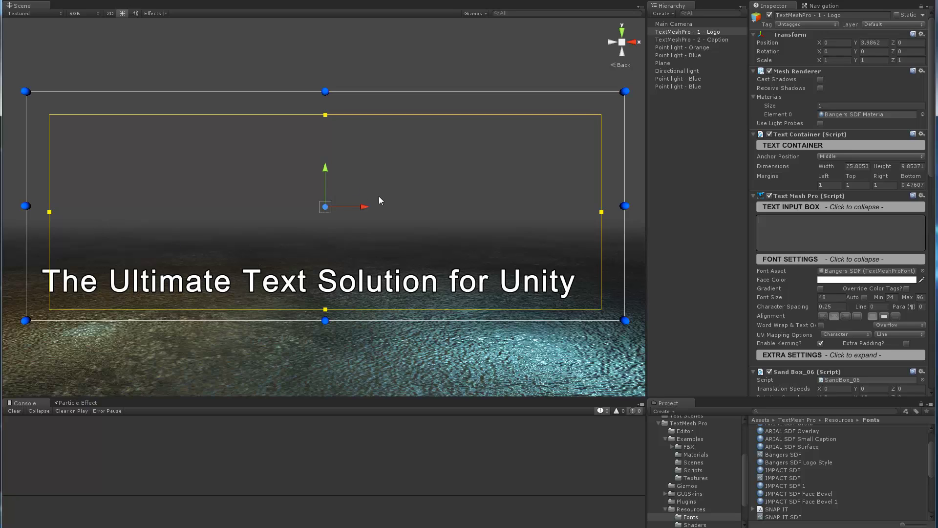
pyautogui.write('TextM')
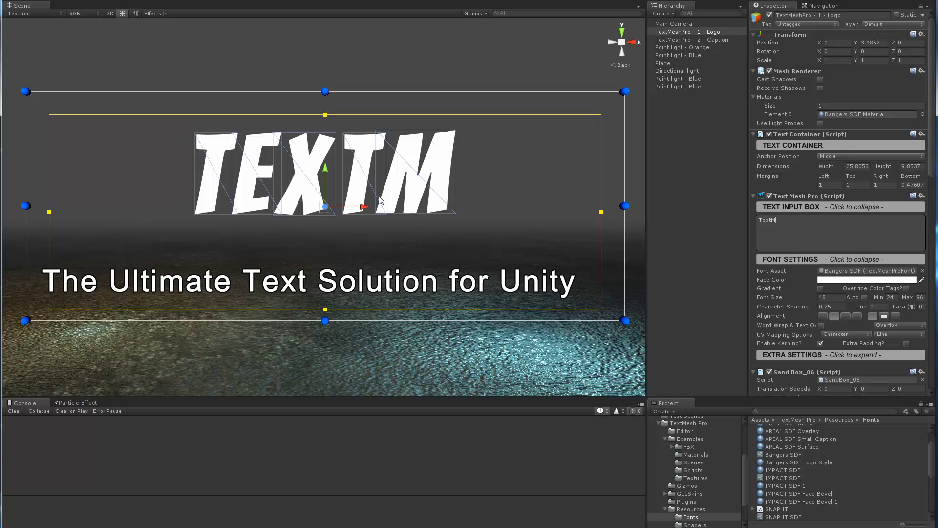
pyautogui.write('eshPro')
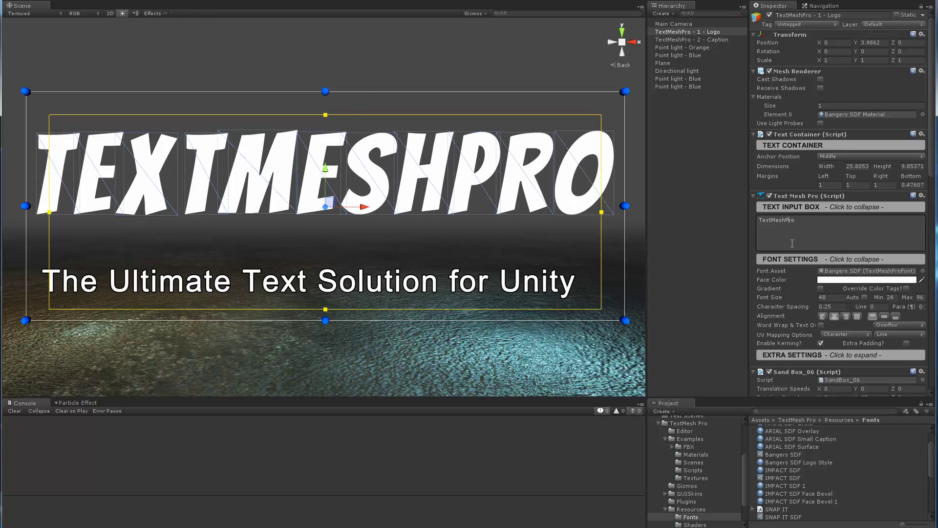
pyautogui.write('<')
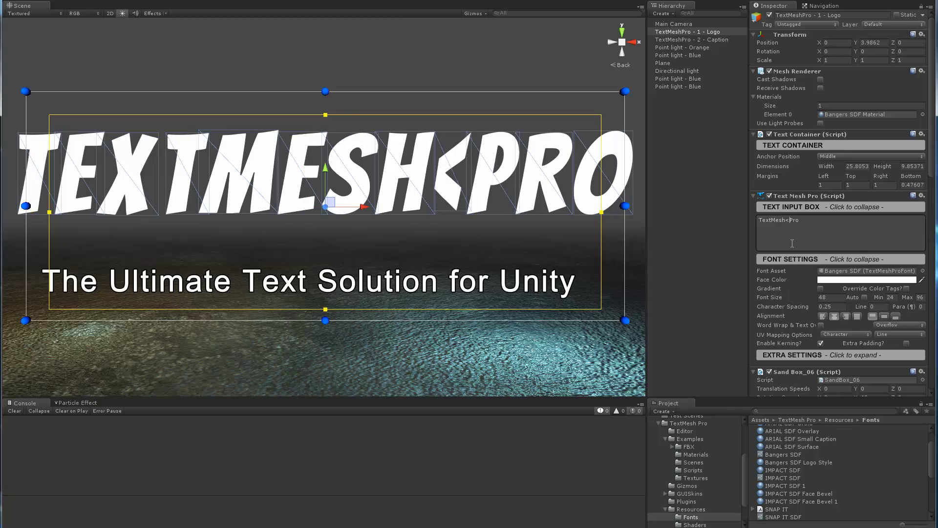
pyautogui.write('sup>')
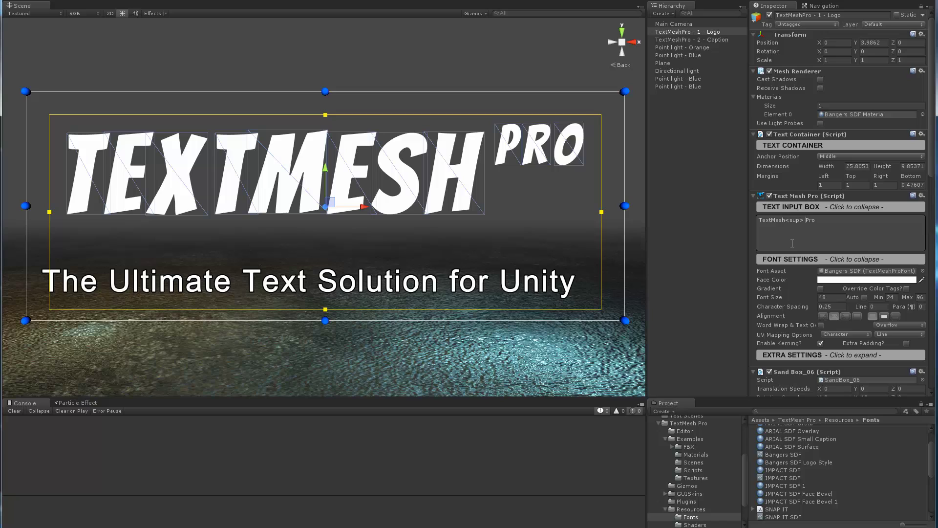
pyautogui.write(' </s')
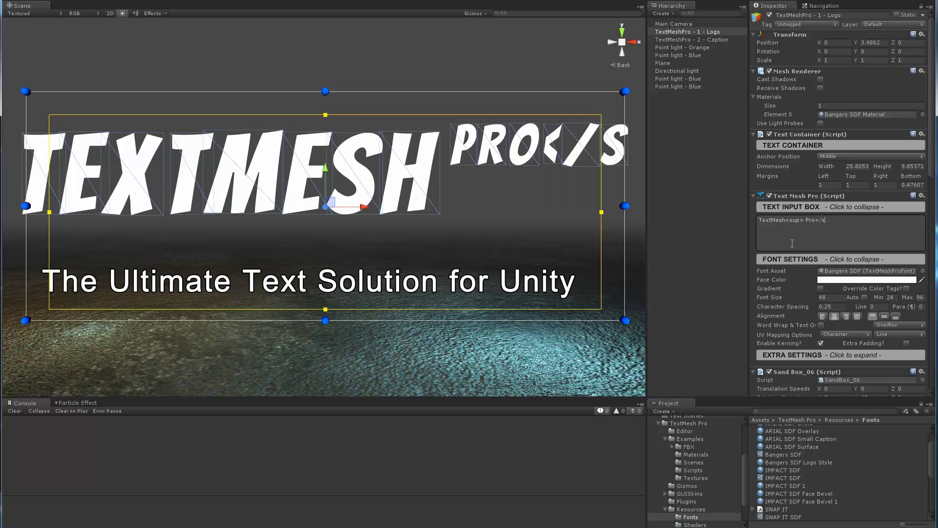
pyautogui.write('up>')
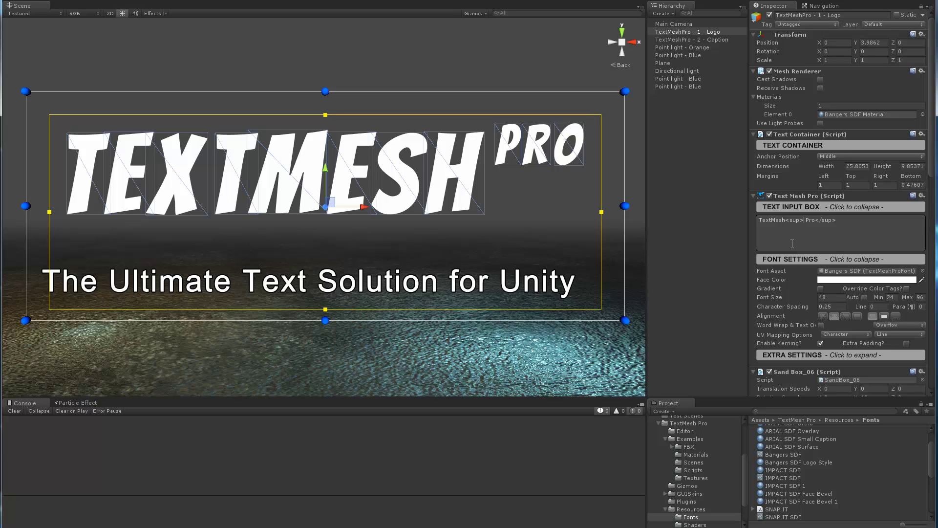
# Add a <#50aaff> colour tag, a closing </color> and '!' around Pro in the logo text
pyautogui.write('<#')
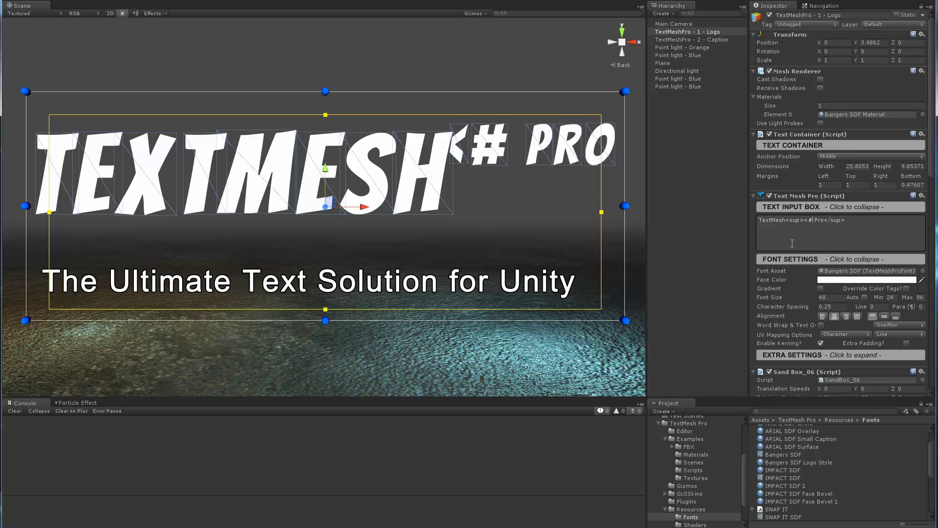
pyautogui.write('50')
pyautogui.write('aaff')
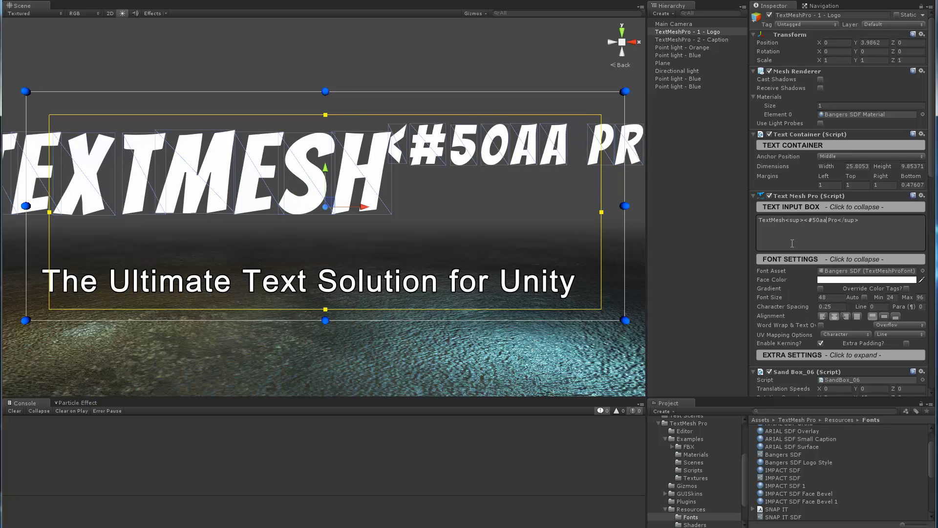
pyautogui.write('>')
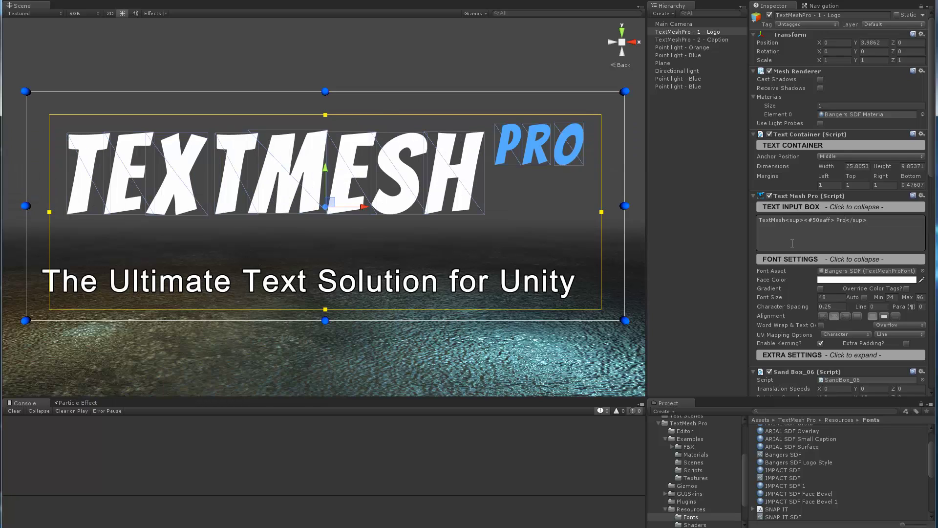
pyautogui.write('</col')
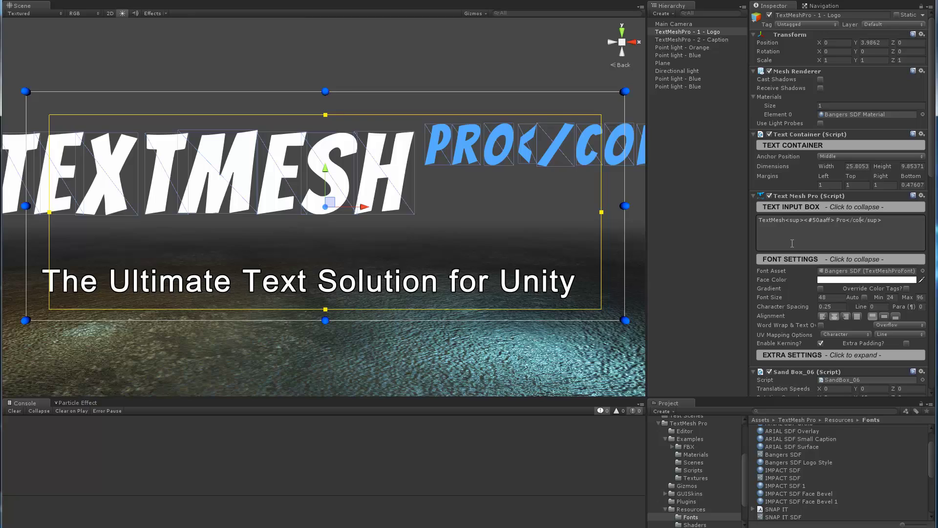
pyautogui.write('or>')
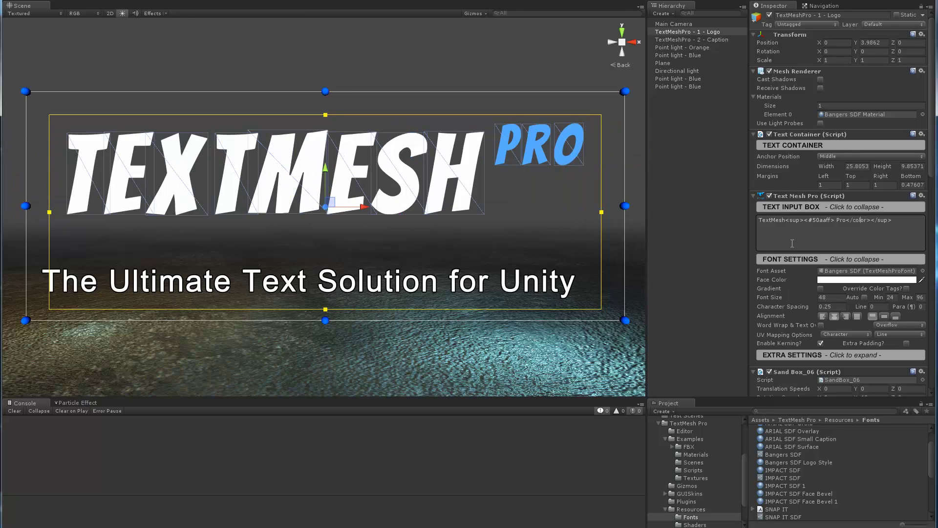
pyautogui.write('!')
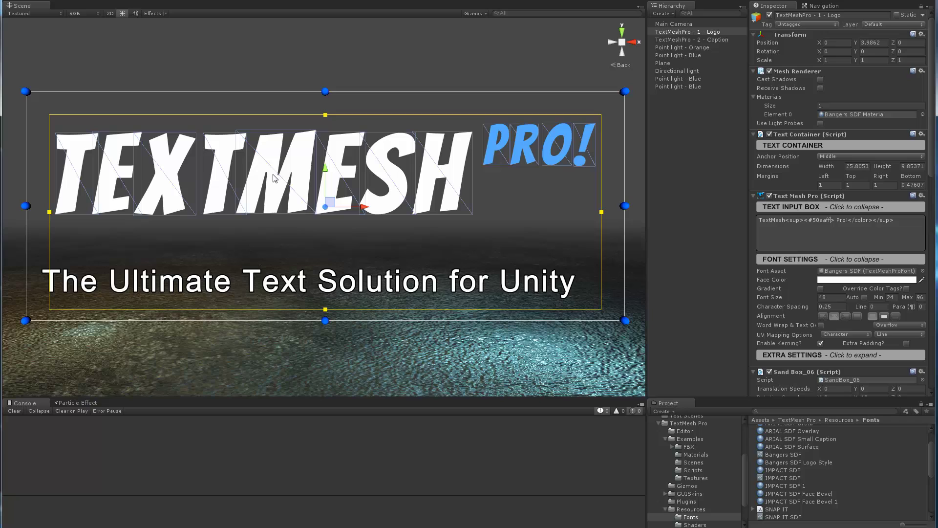
# Wrap the T and the M of TextMesh in <size=%125>…</size> tags
pyautogui.press('Home')
pyautogui.write('<size')
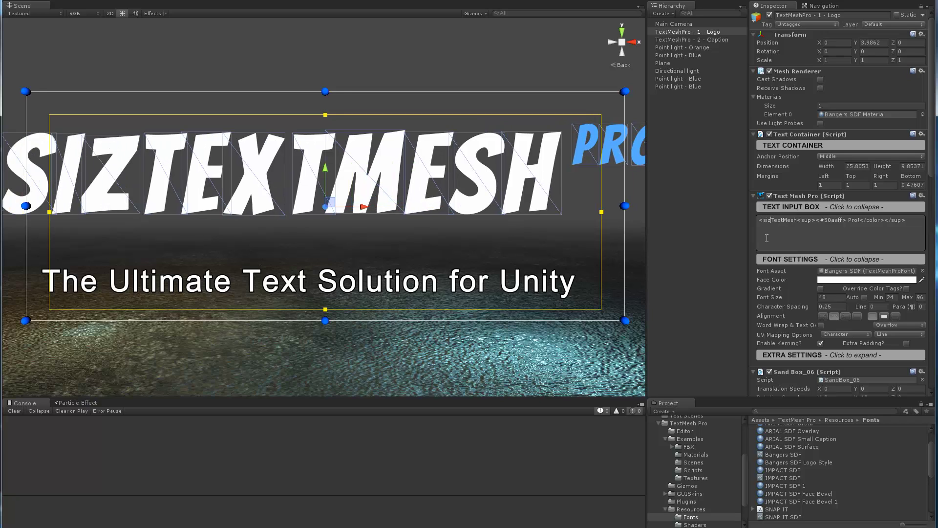
pyautogui.write('=')
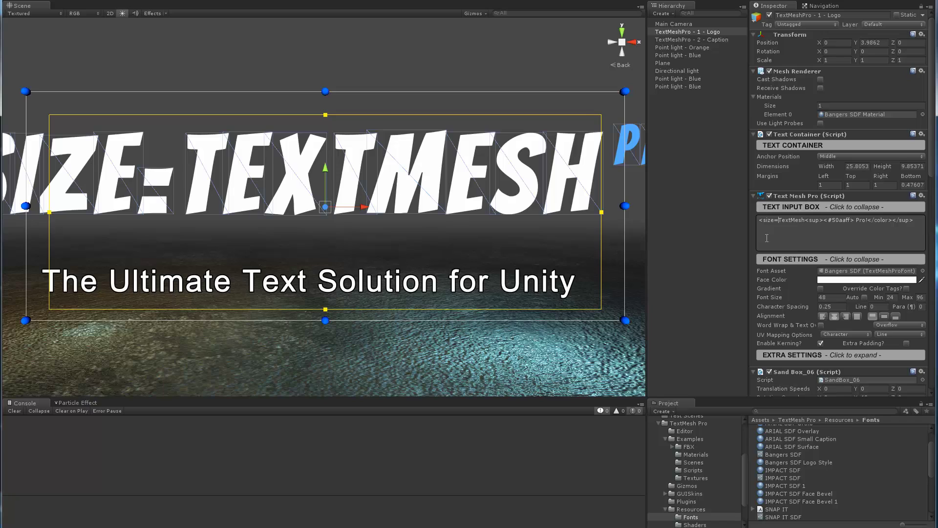
pyautogui.write('+12>T')
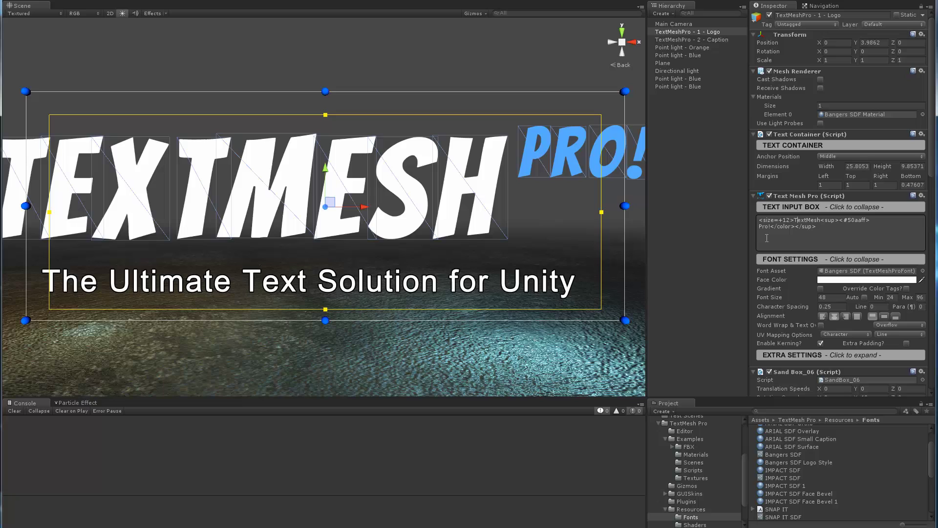
pyautogui.write('</sice')
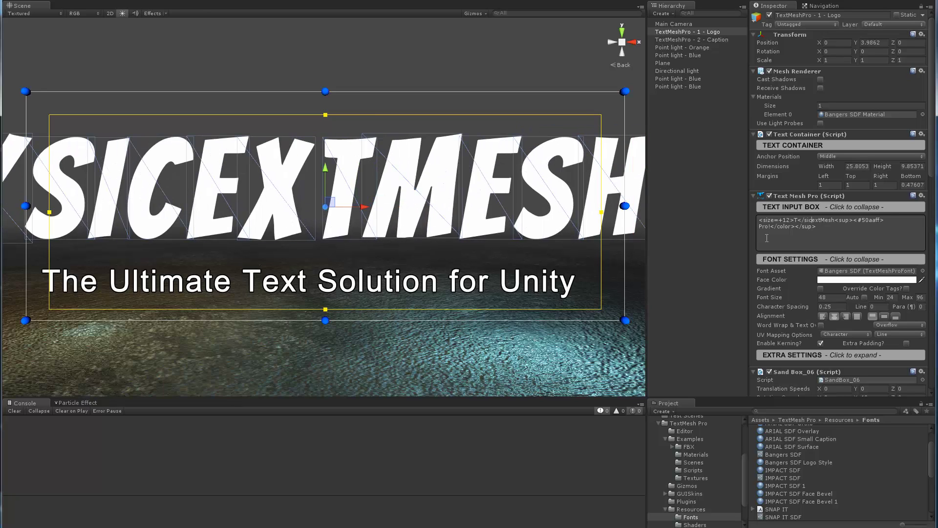
pyautogui.press('BackSpace')
pyautogui.write('ze>')
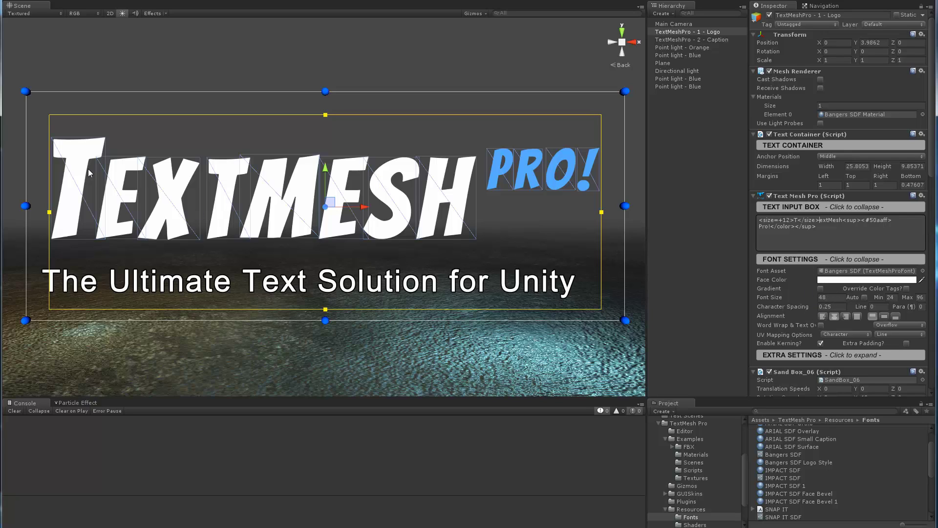
pyautogui.click(783, 221)
pyautogui.press('Delete')
pyautogui.press('Delete')
pyautogui.press('Delete')
pyautogui.write('60')
pyautogui.press('BackSpace')
pyautogui.press('BackSpace')
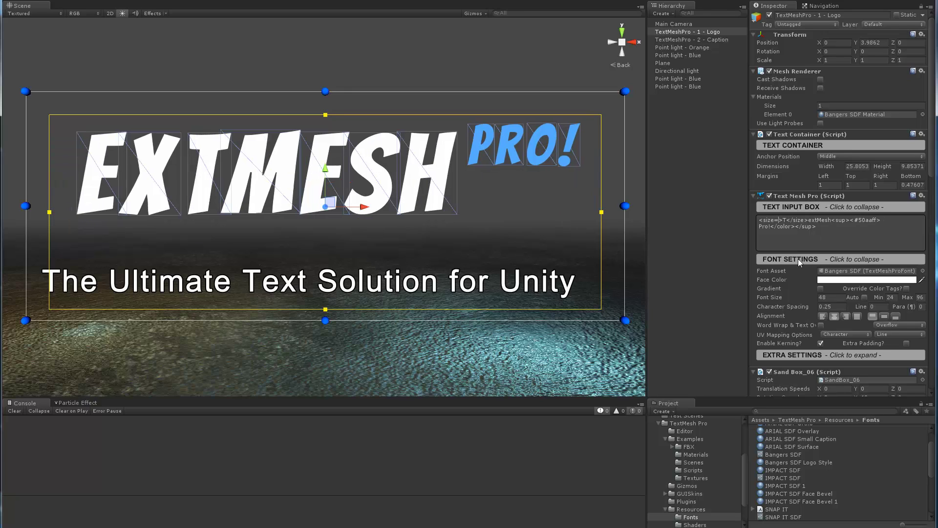
pyautogui.write('%125')
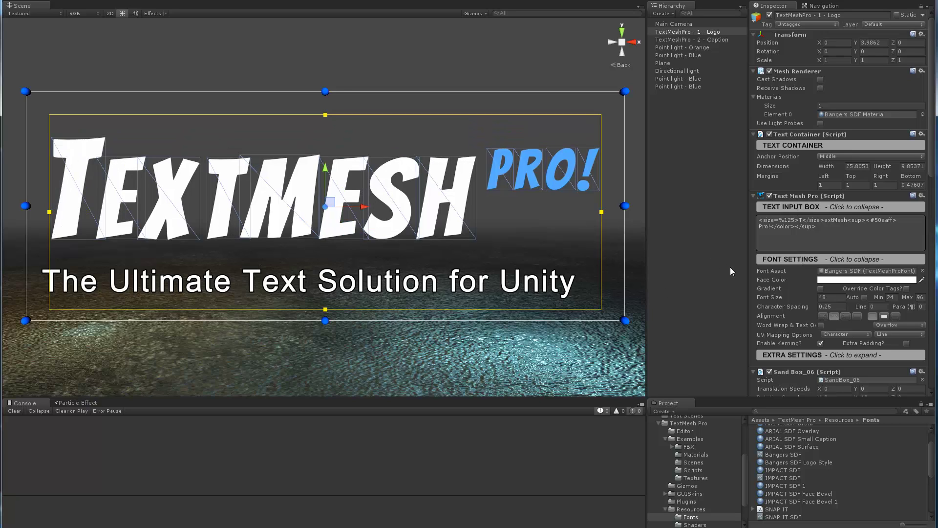
pyautogui.press('Left')
pyautogui.click(833, 218)
pyautogui.write('<size=')
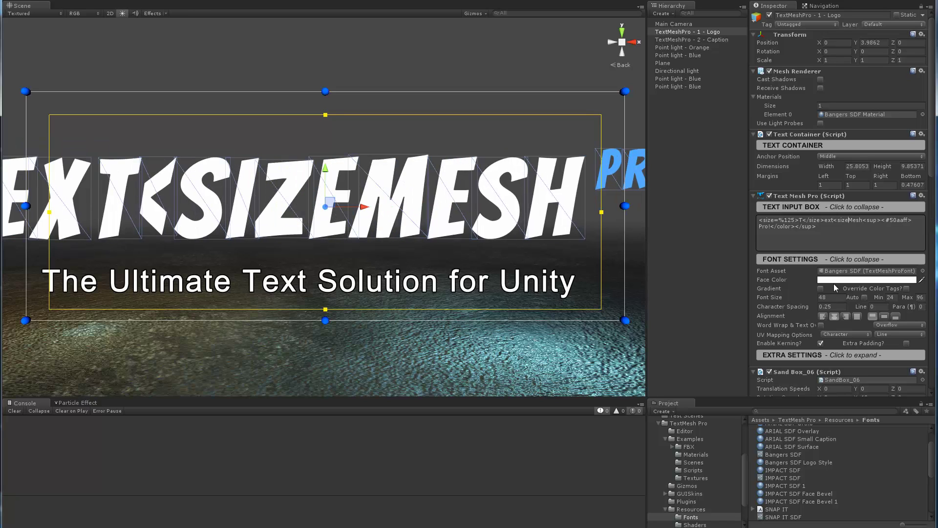
pyautogui.write('%125')
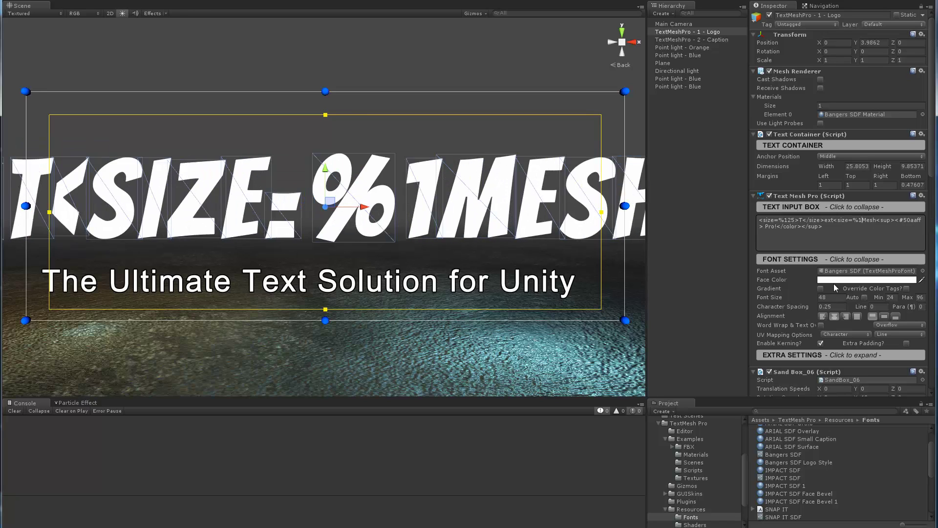
pyautogui.write('>T')
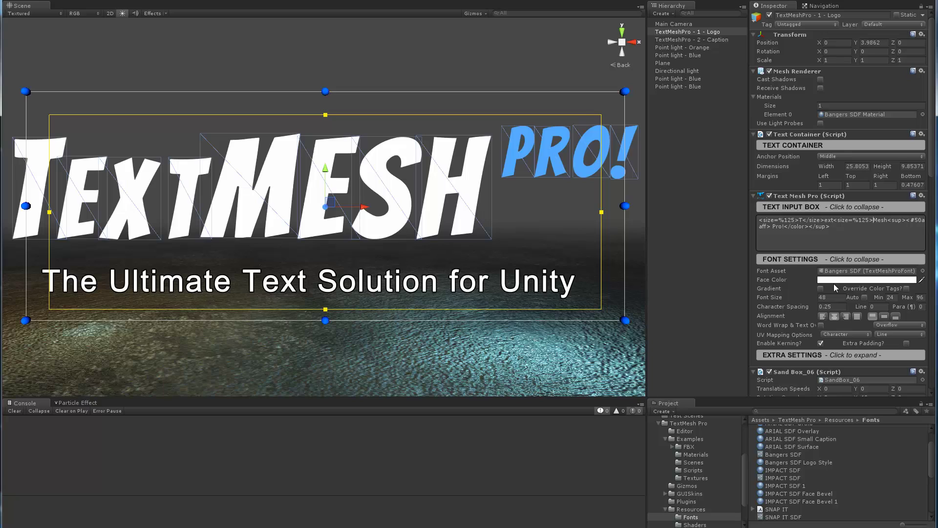
pyautogui.write('</size>')
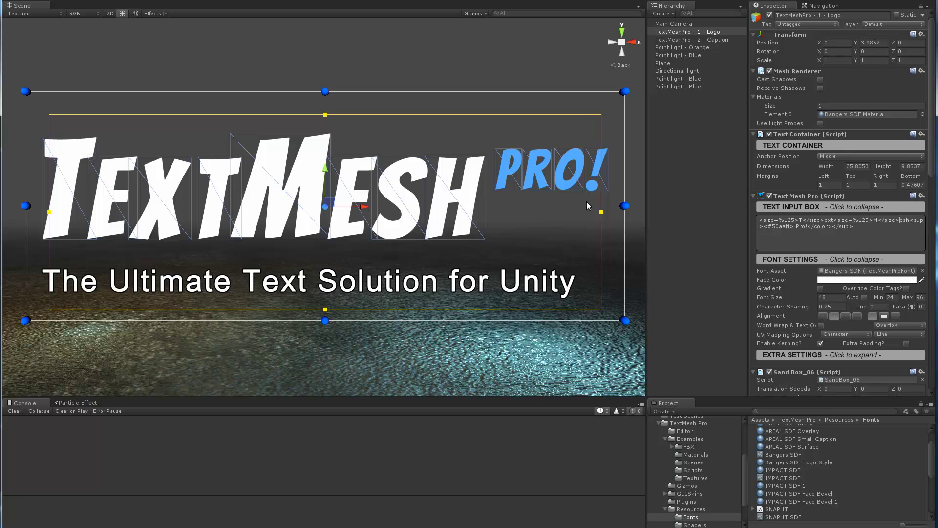
# Apply a different TMPro shader to the caption's material so the coloured lights affect it
pyautogui.click(699, 40)
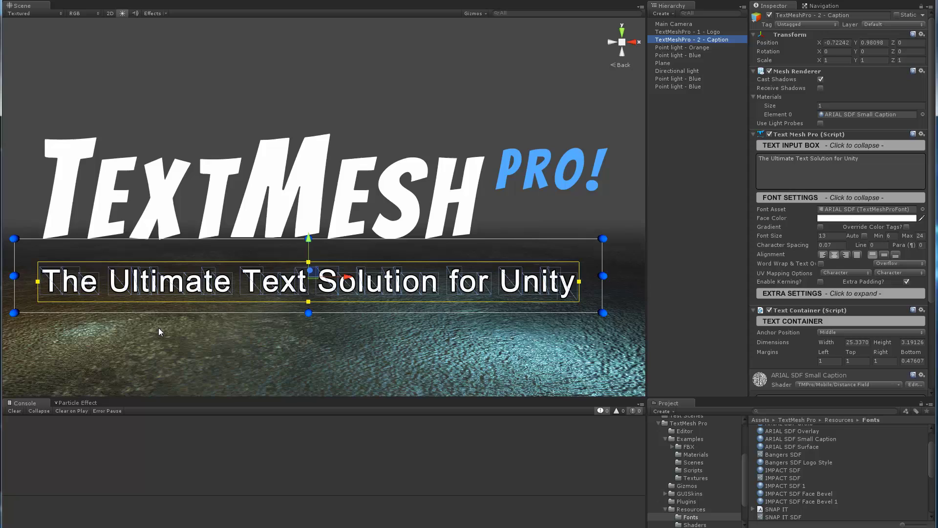
pyautogui.scroll(-4, 811, 321)
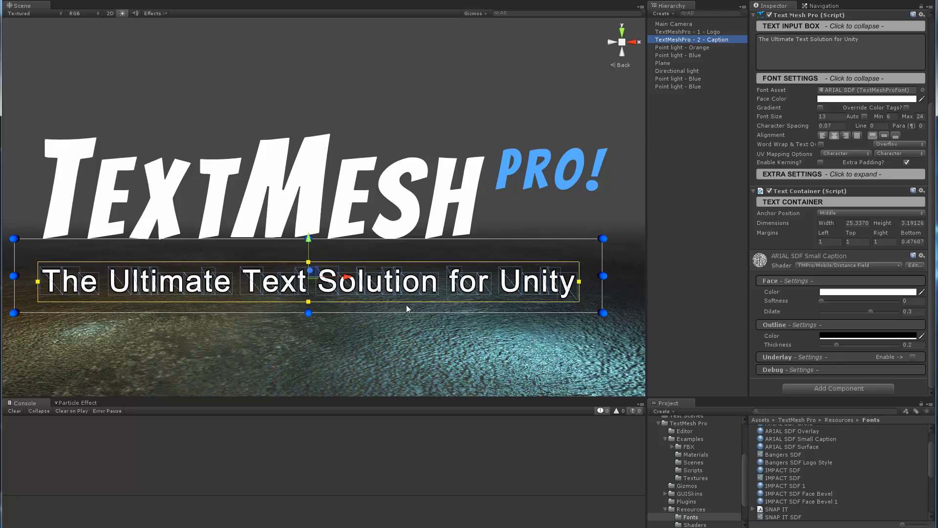
pyautogui.click(818, 263)
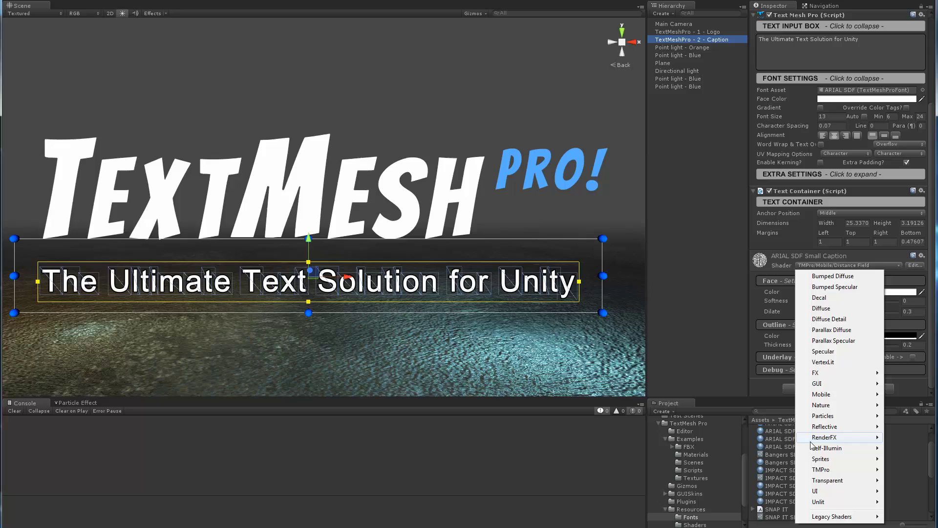
pyautogui.moveTo(824, 470)
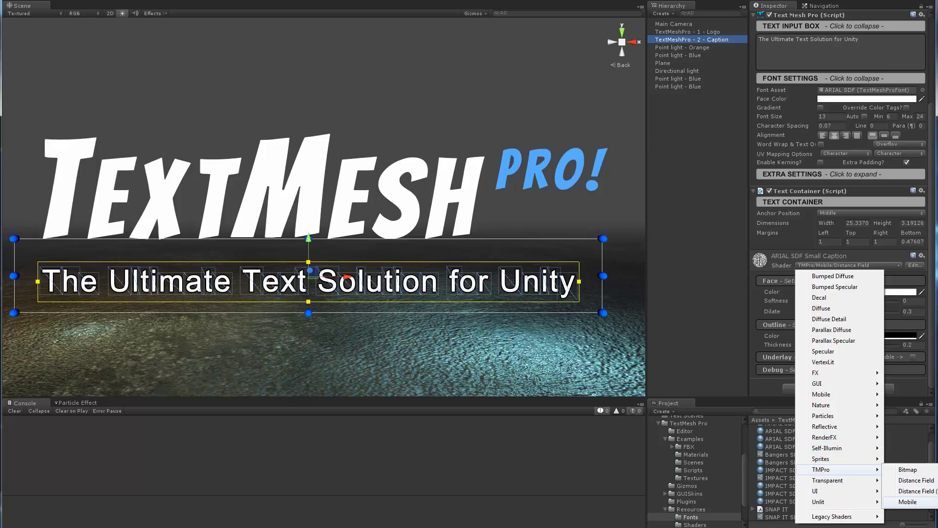
pyautogui.click(908, 502)
pyautogui.click(683, 310)
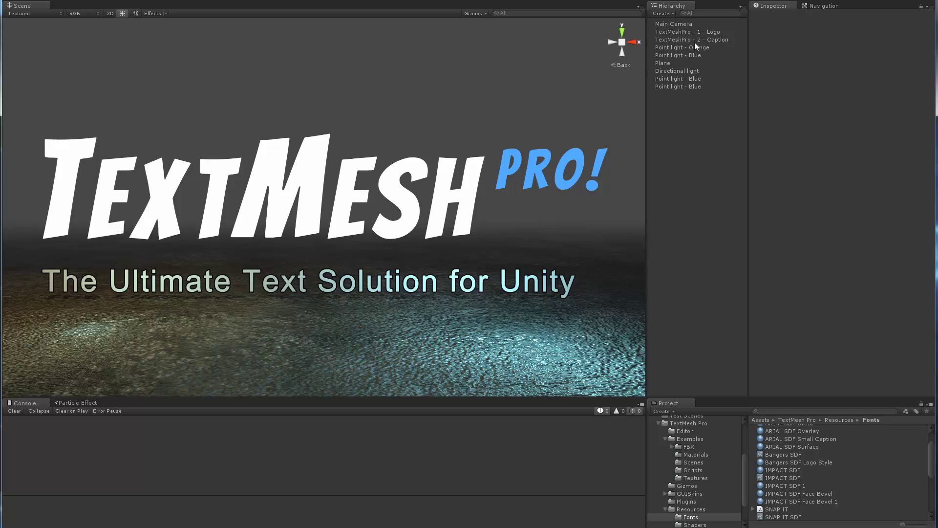
# Move Point light - Blue along Z from -3.7158 to about -3.13, nearer the caption
pyautogui.click(685, 78)
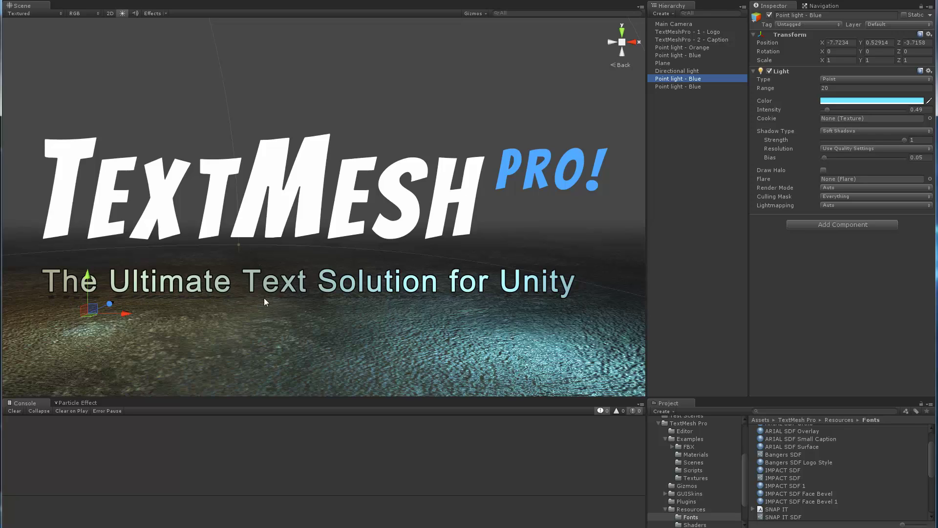
pyautogui.moveTo(109, 305)
pyautogui.mouseDown()
pyautogui.moveTo(93, 264)
pyautogui.moveTo(115, 246)
pyautogui.moveTo(117, 221)
pyautogui.moveTo(116, 266)
pyautogui.moveTo(110, 139)
pyautogui.moveTo(118, 264)
pyautogui.moveTo(116, 161)
pyautogui.moveTo(131, 296)
pyautogui.moveTo(111, 296)
pyautogui.moveTo(119, 295)
pyautogui.mouseUp()
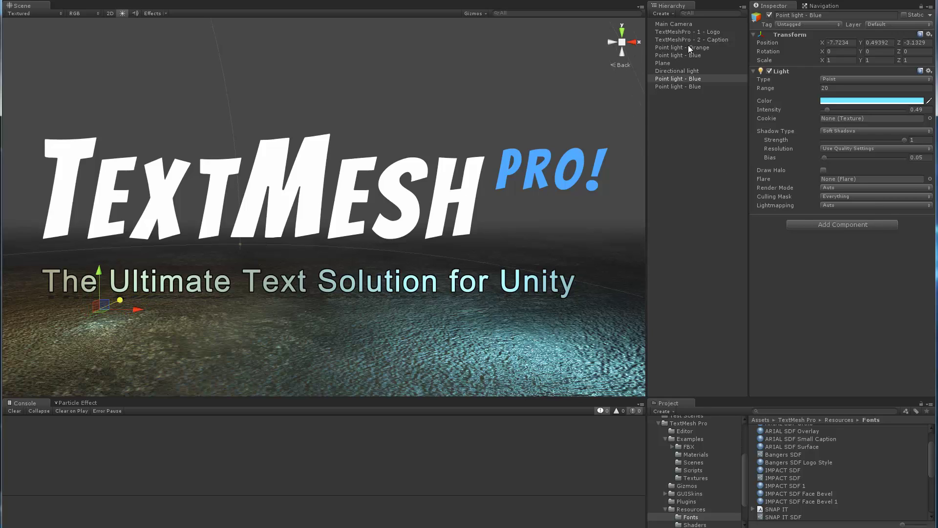
# Set the logo's Bangers SDF Material to the TMPro/Distance Field (Surface) shader
pyautogui.click(701, 32)
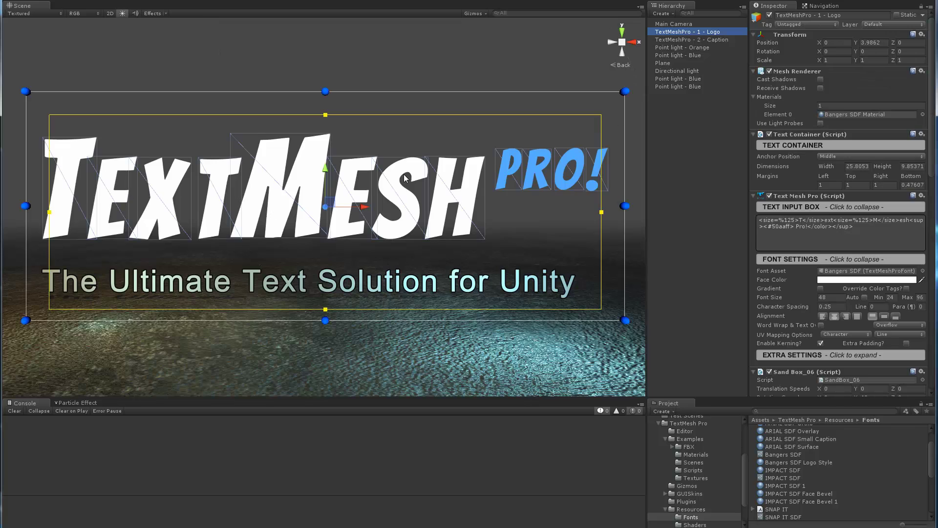
pyautogui.scroll(-5, 802, 277)
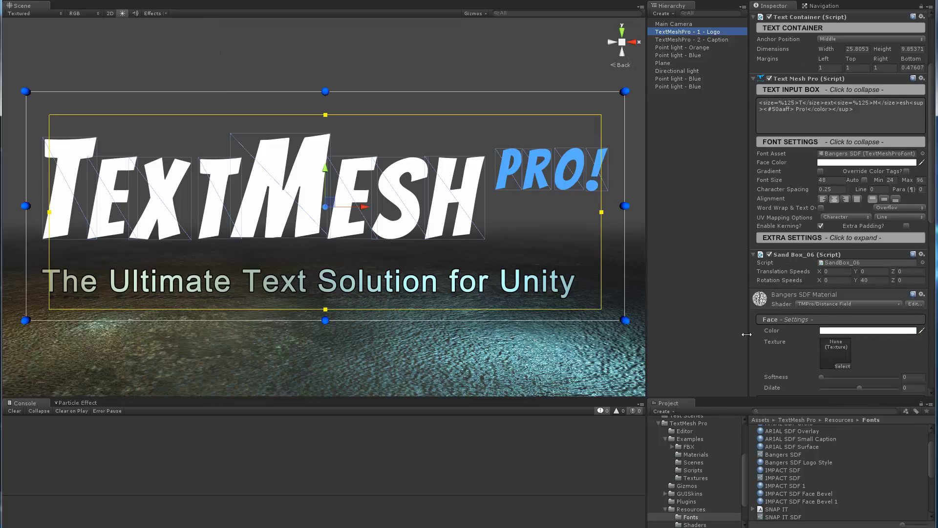
pyautogui.click(825, 302)
pyautogui.moveTo(822, 509)
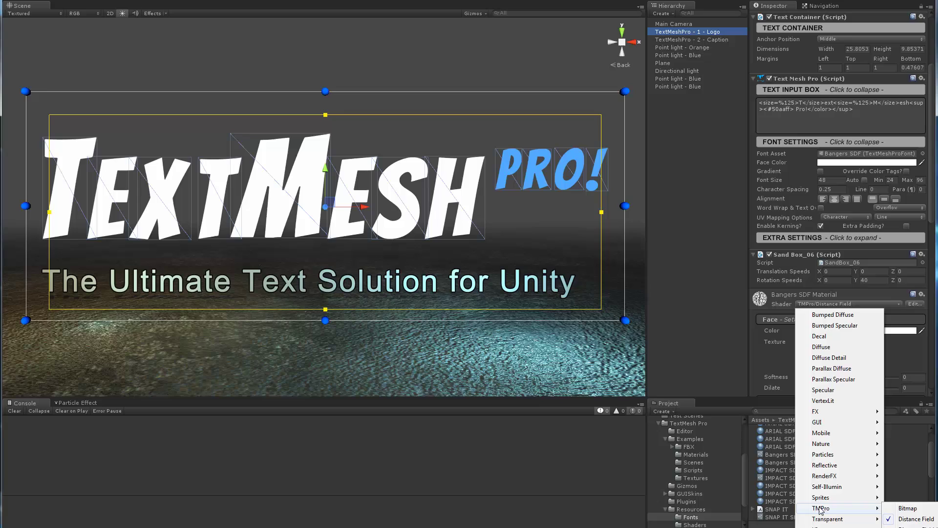
pyautogui.click(913, 526)
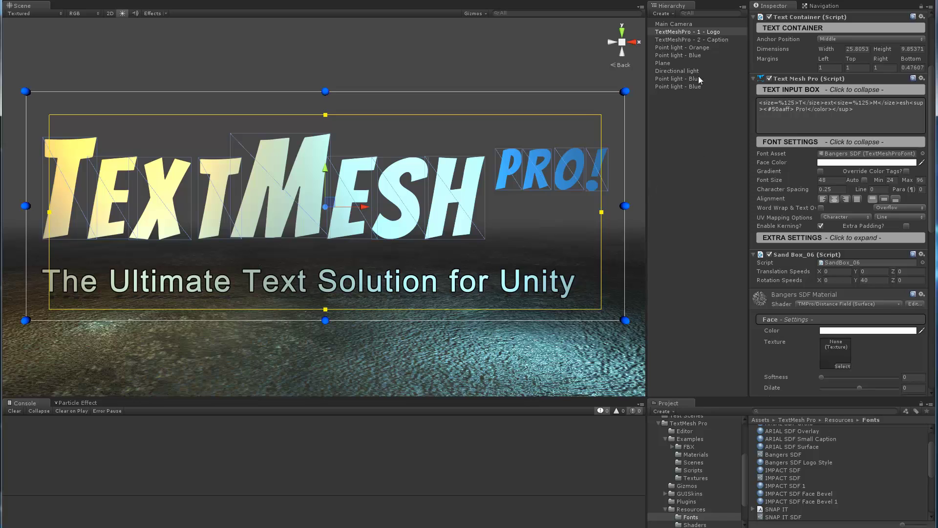
pyautogui.scroll(5, 380, 215)
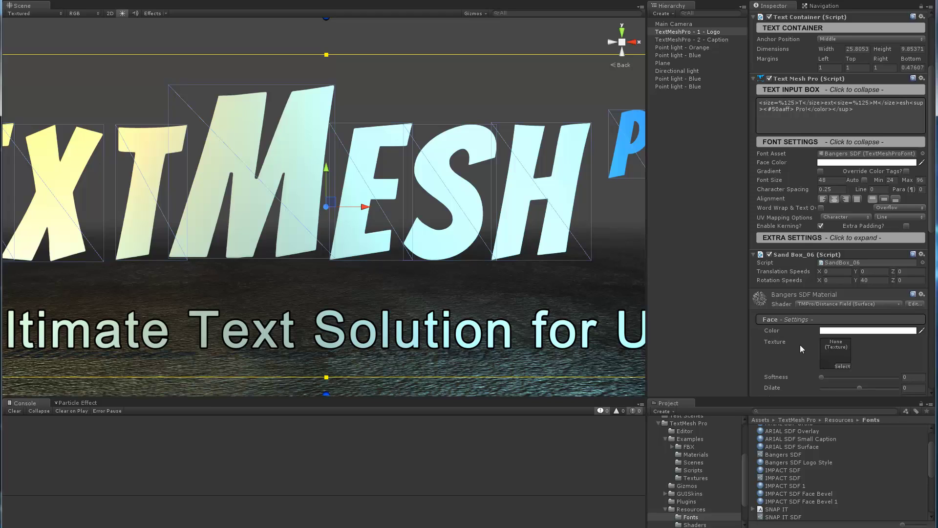
pyautogui.scroll(-4, 787, 349)
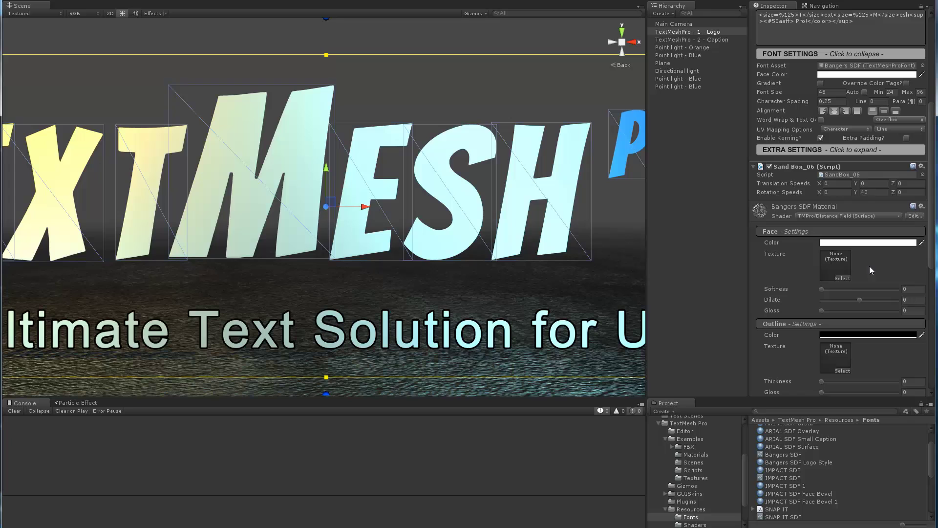
# Set the logo material's face Dilate to 0.2
pyautogui.moveTo(861, 300); pyautogui.dragTo(868, 295)
pyautogui.click(919, 300)
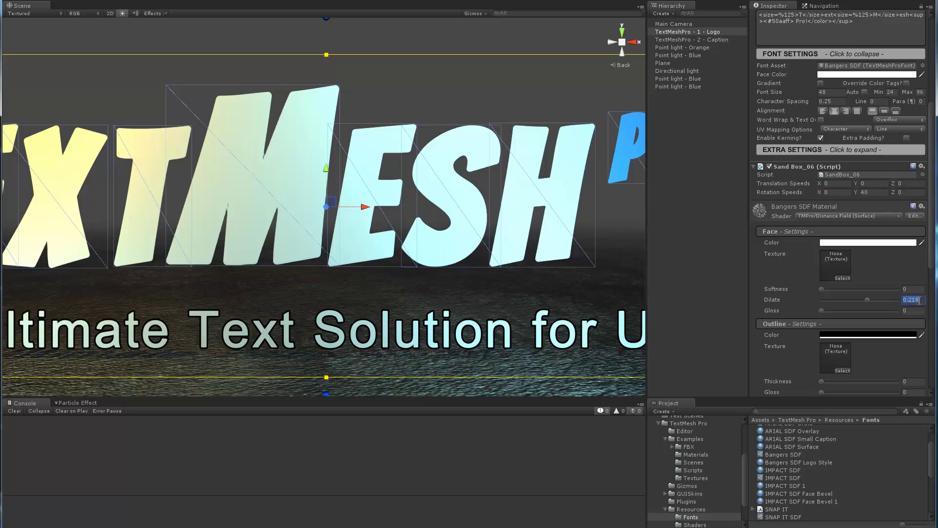
pyautogui.write('0.2')
pyautogui.press('Tab')
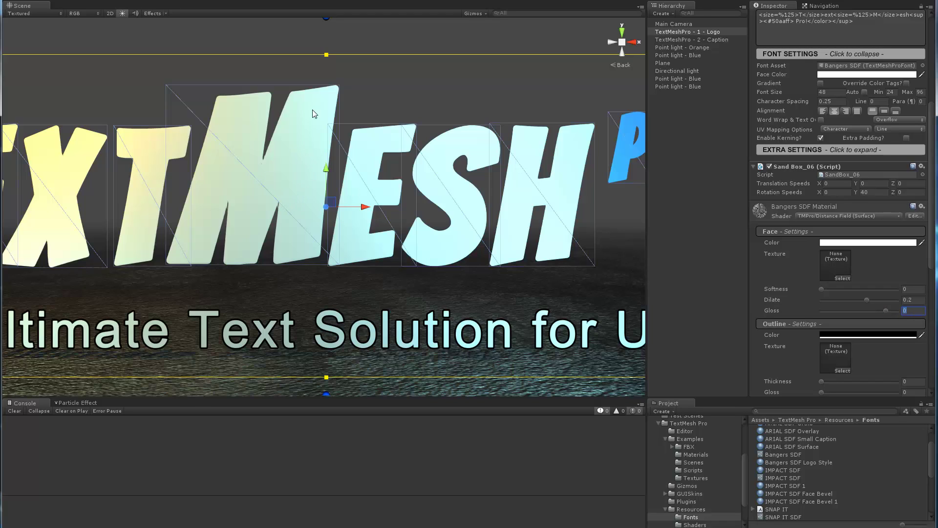
# Set outline thickness to 0.297, outline gloss to 0.813 and bevel amount to 0.513
pyautogui.scroll(-5, 811, 299)
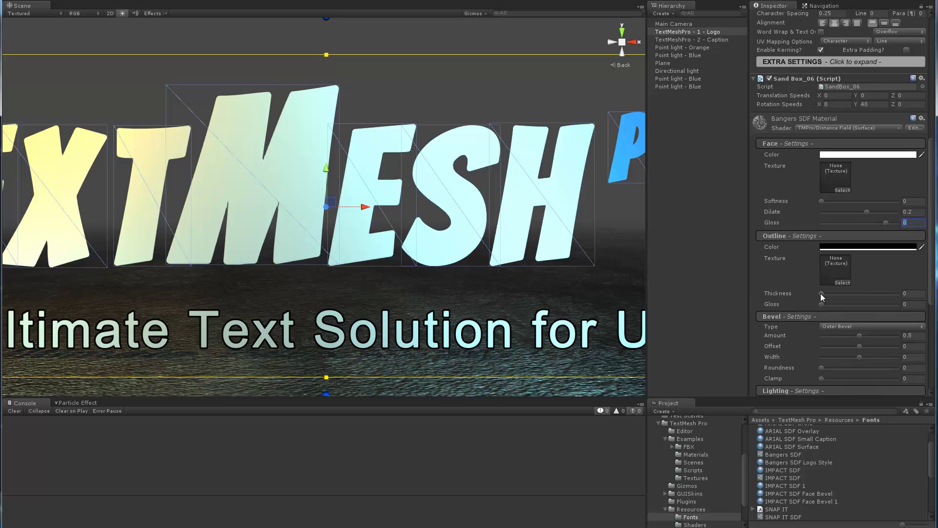
pyautogui.moveTo(822, 294); pyautogui.dragTo(844, 295)
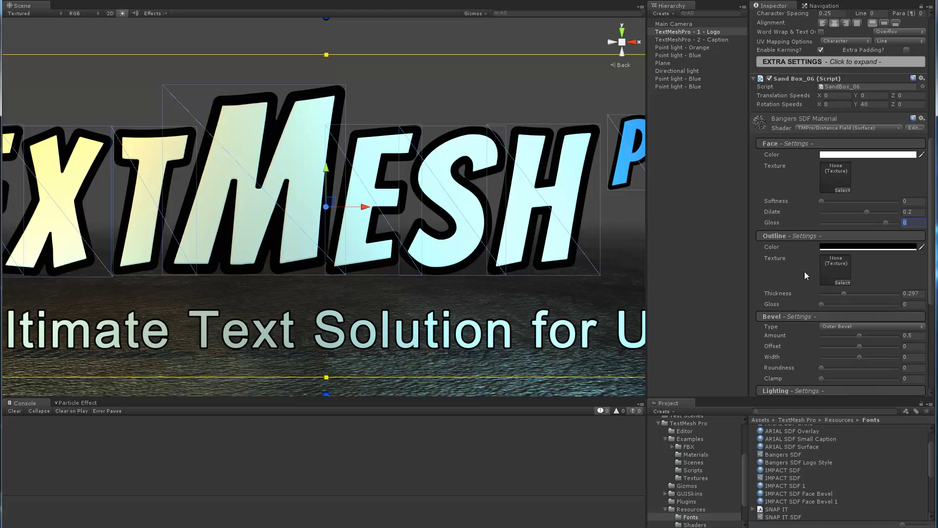
pyautogui.moveTo(822, 304); pyautogui.dragTo(873, 304)
pyautogui.scroll(-5, 838, 280)
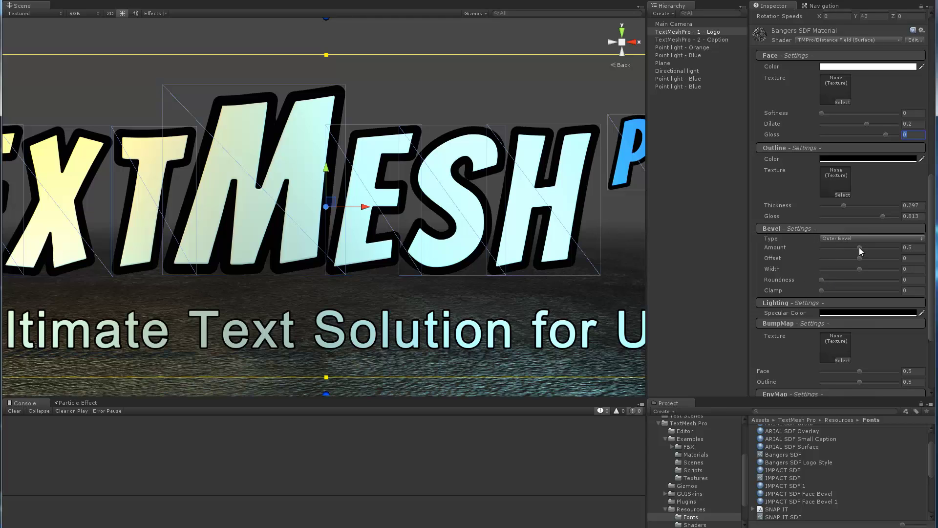
pyautogui.moveTo(860, 248); pyautogui.dragTo(861, 248)
# Assign the Fruit Jelly (B&W) texture to the logo's outline
pyautogui.click(837, 159)
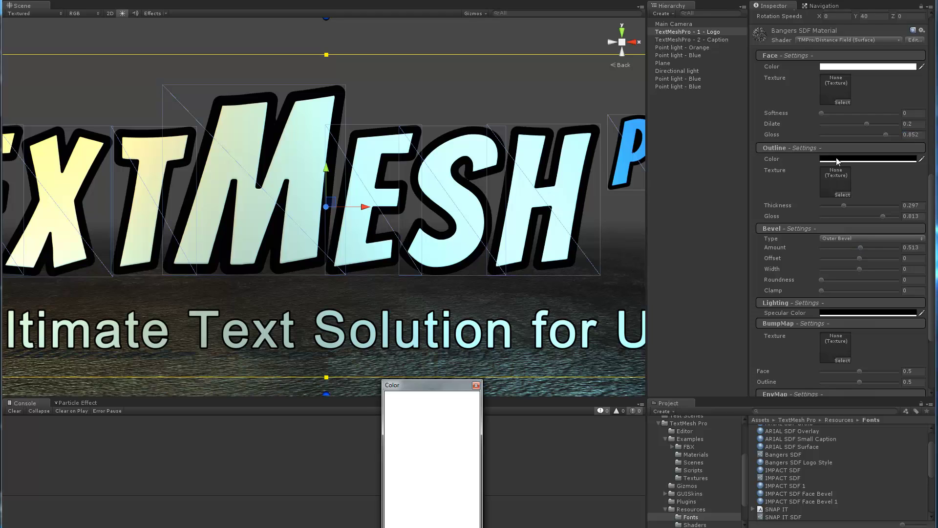
pyautogui.click(476, 386)
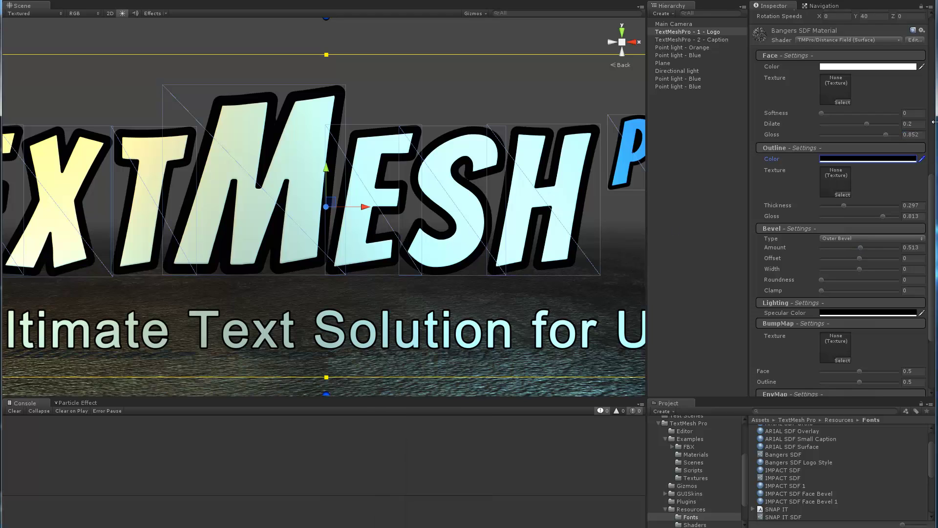
pyautogui.click(843, 195)
pyautogui.scroll(-1, 595, 368)
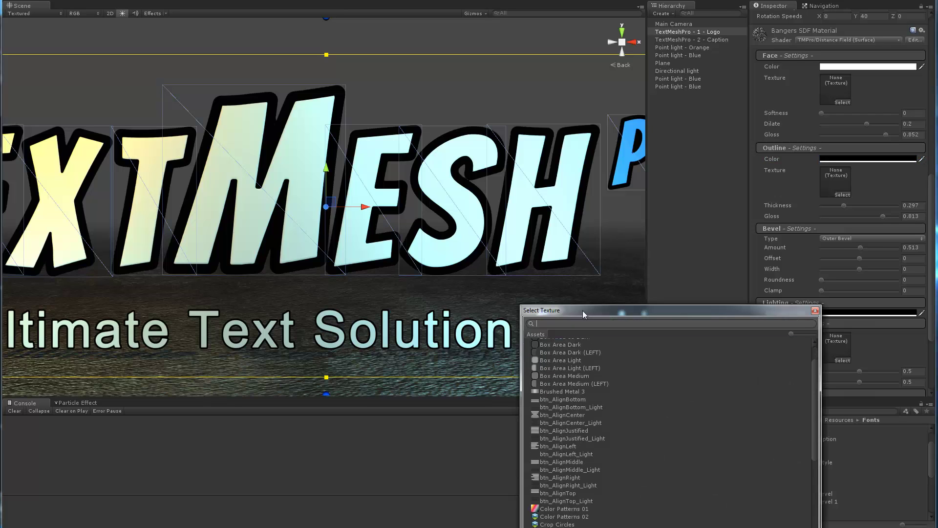
pyautogui.moveTo(582, 314); pyautogui.dragTo(574, 232)
pyautogui.scroll(-5, 579, 325)
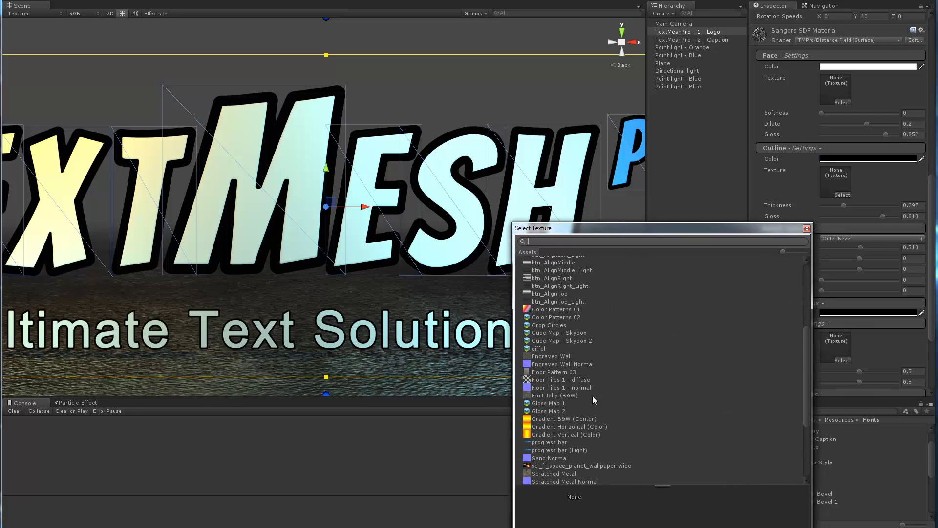
pyautogui.click(544, 395)
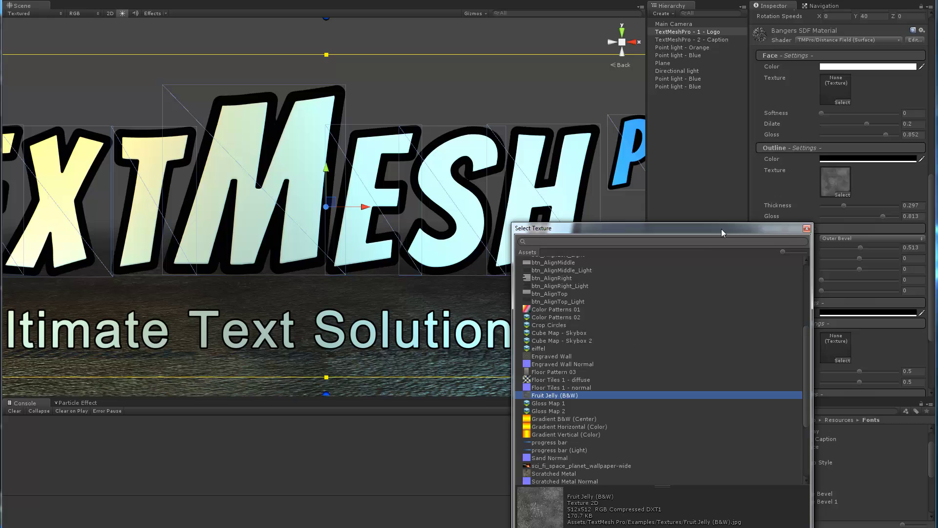
pyautogui.click(807, 229)
# Set the logo's outline colour to white
pyautogui.click(836, 160)
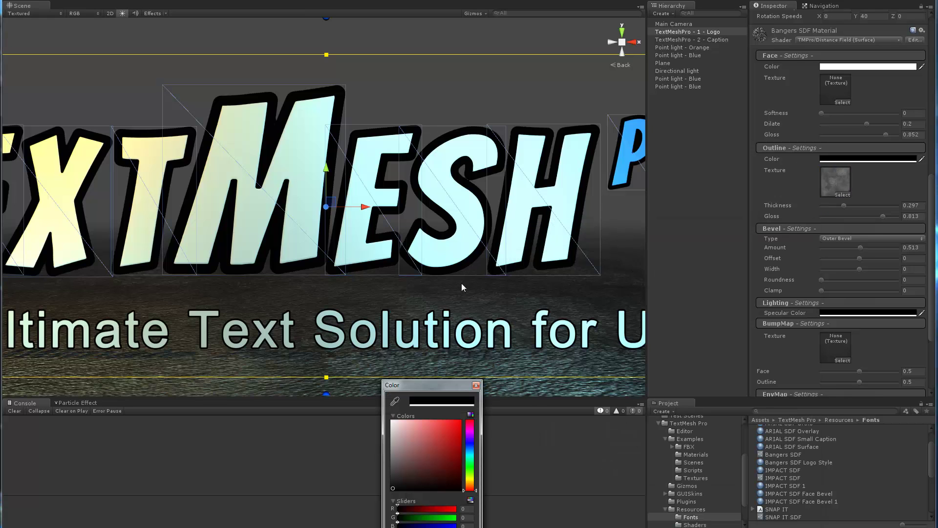
pyautogui.moveTo(395, 488); pyautogui.dragTo(392, 420)
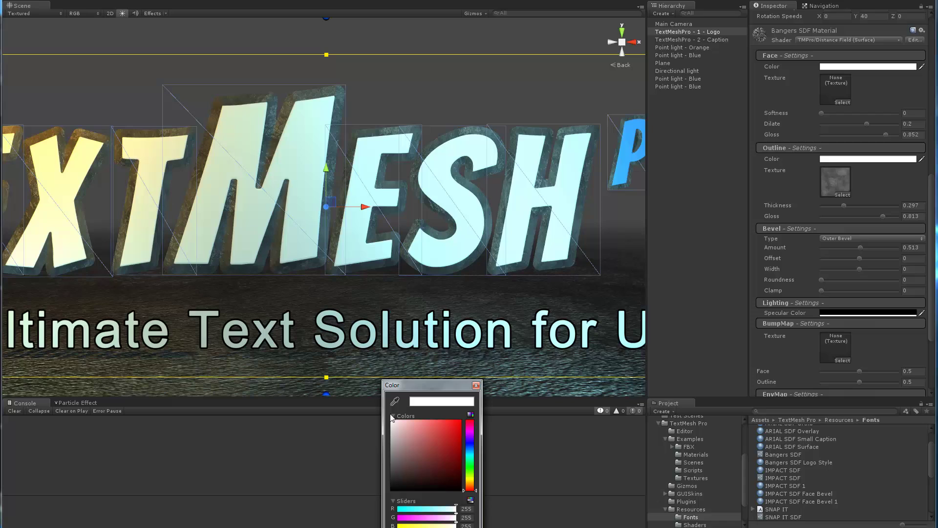
pyautogui.click(475, 385)
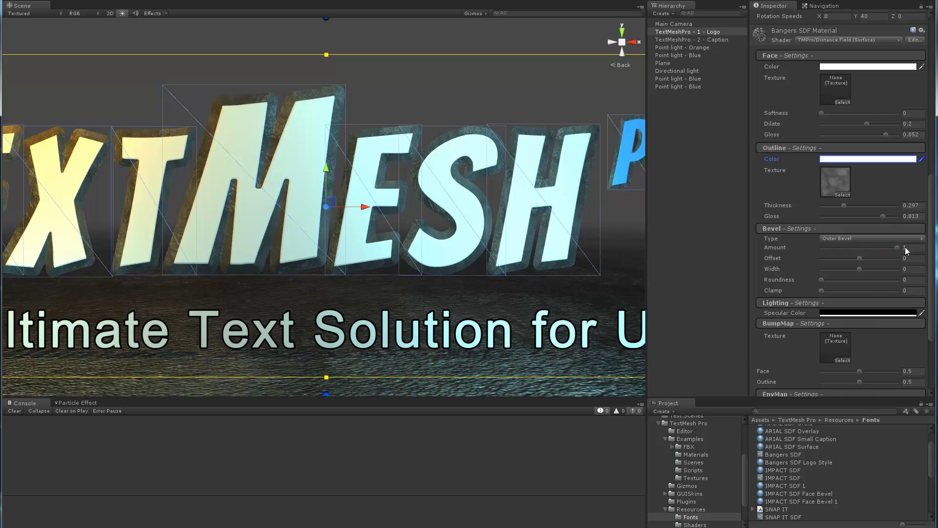
# Set the logo bevel amount to 1, width to 0.258 and roundness to 1
pyautogui.moveTo(898, 247)
pyautogui.mouseDown()
pyautogui.moveTo(784, 259)
pyautogui.moveTo(911, 254)
pyautogui.mouseUp()
pyautogui.moveTo(860, 270); pyautogui.dragTo(879, 271)
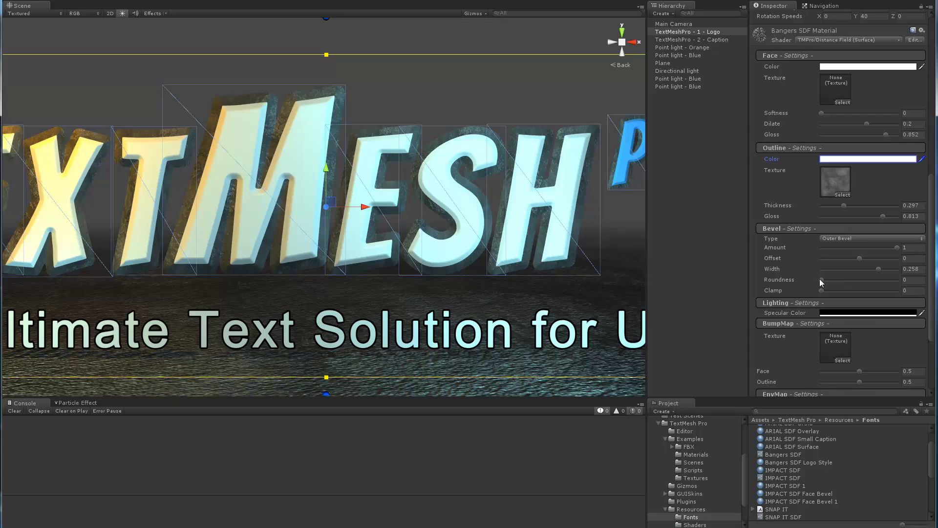
pyautogui.moveTo(822, 279); pyautogui.dragTo(904, 282)
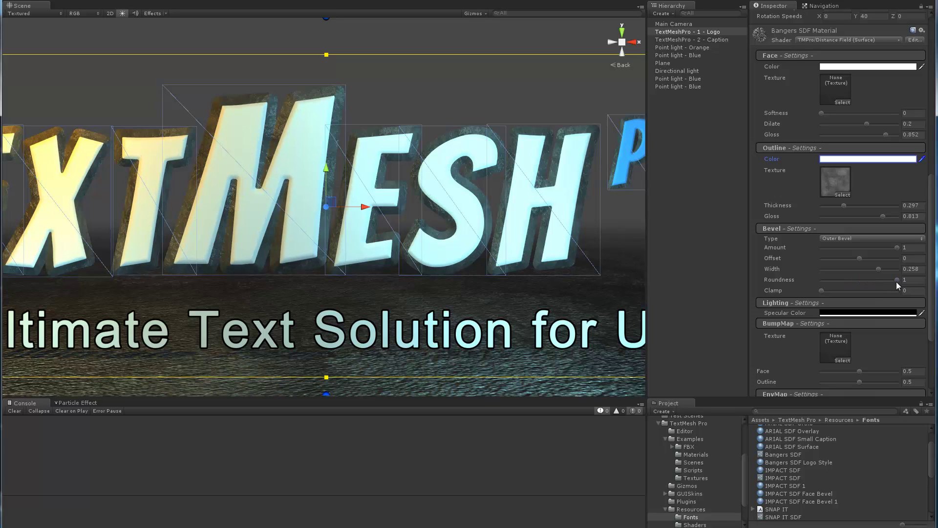
# Make the lighting specular highlight colour white
pyautogui.click(837, 313)
pyautogui.moveTo(393, 489); pyautogui.dragTo(387, 400)
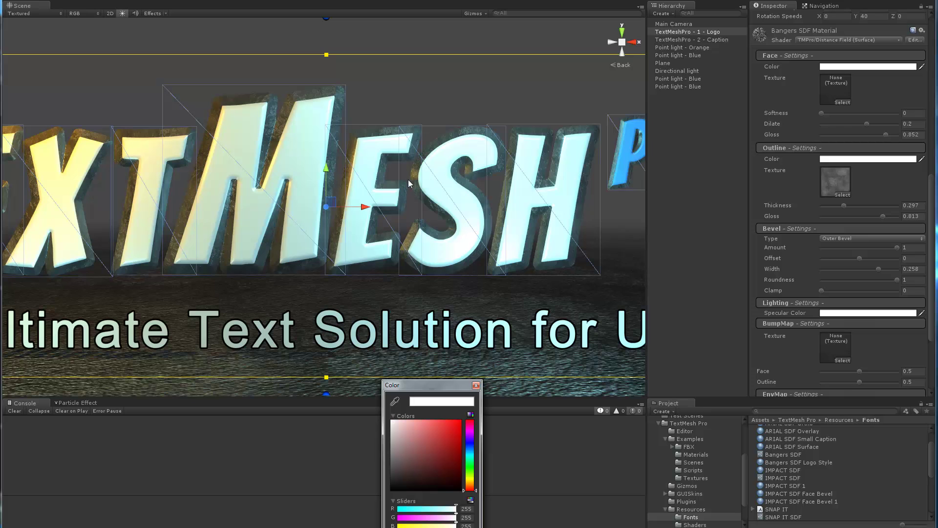
pyautogui.scroll(-4, 504, 215)
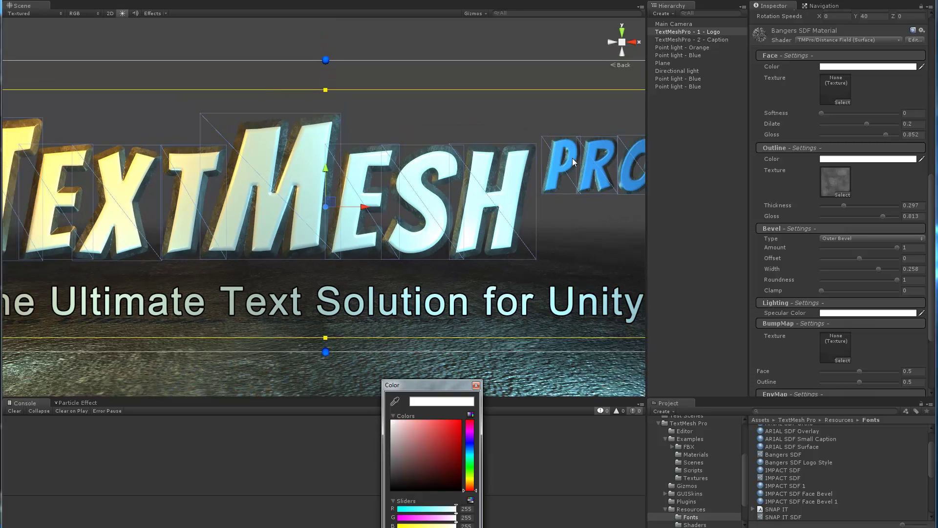
pyautogui.scroll(-3, 568, 153)
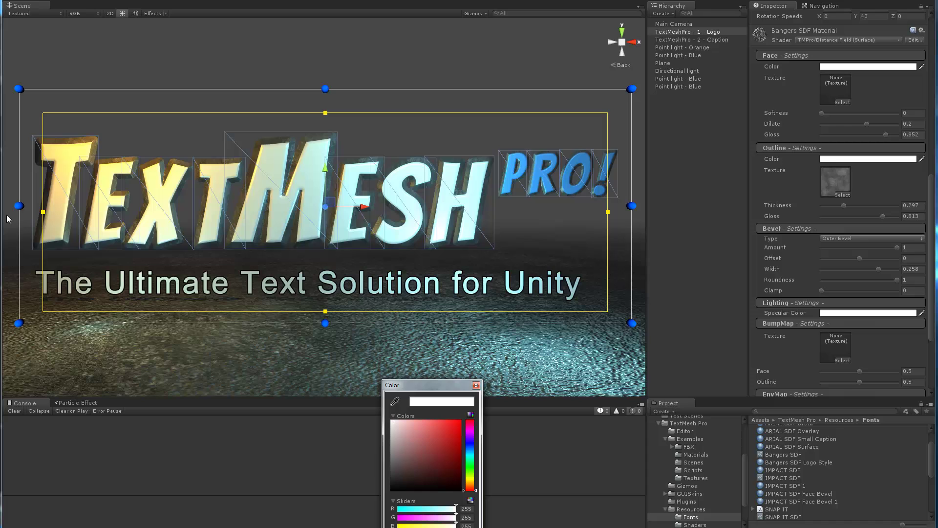
pyautogui.click(697, 44)
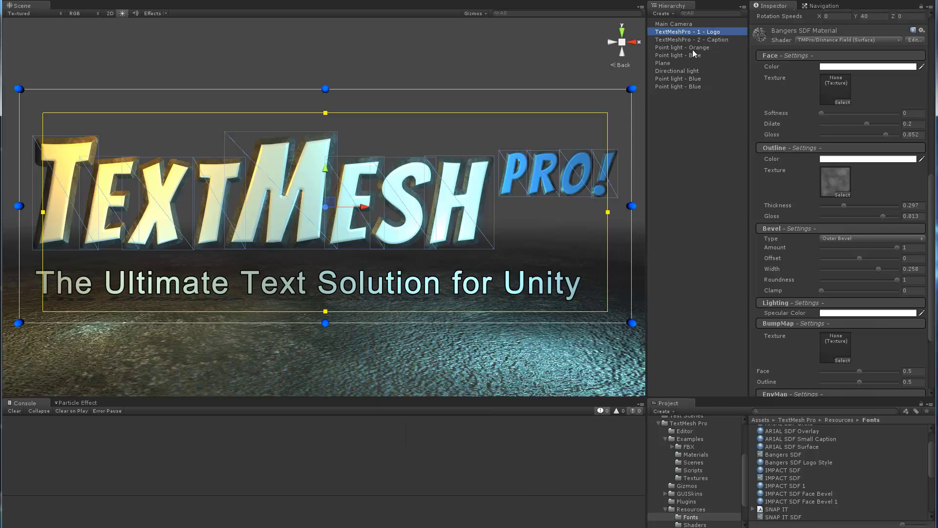
pyautogui.scroll(3, 242, 157)
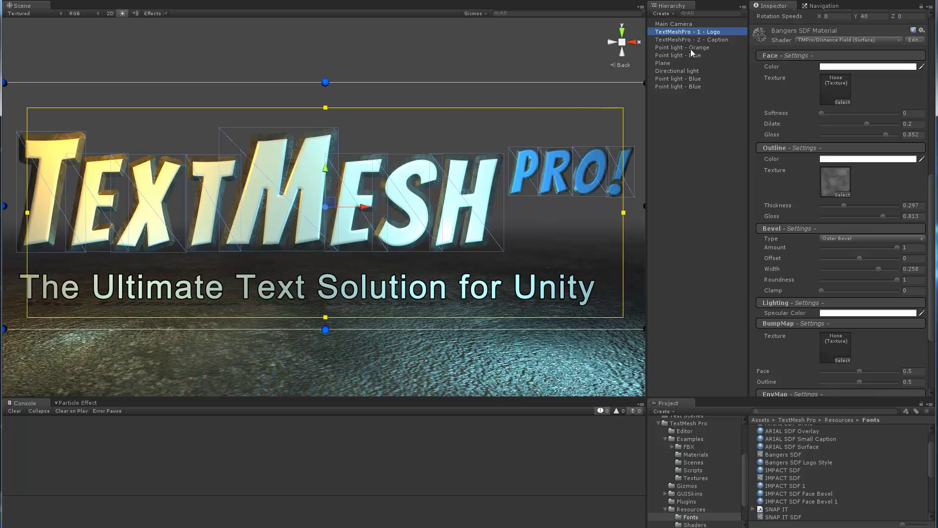
# Move the orange point light to X -7.3083, Y 7.9495, Z -3.594, then reselect the logo
pyautogui.click(695, 48)
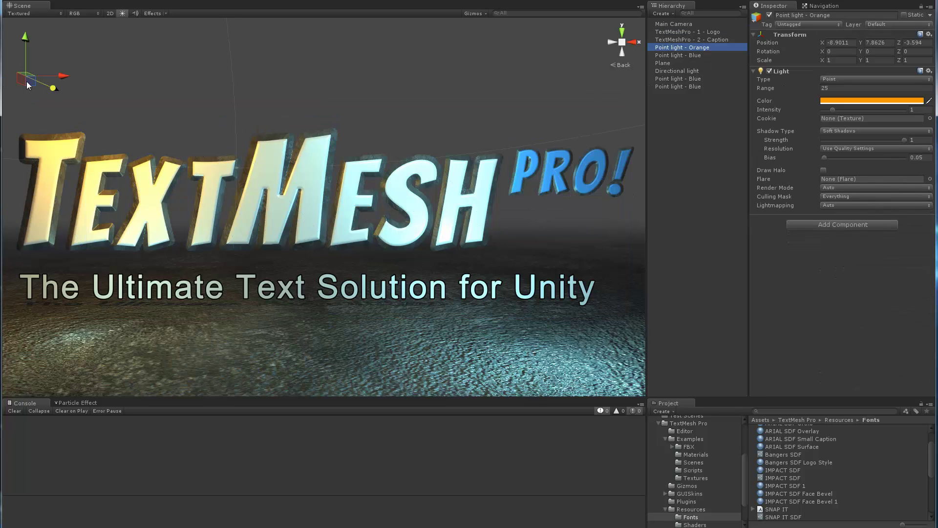
pyautogui.moveTo(26, 82); pyautogui.dragTo(84, 83)
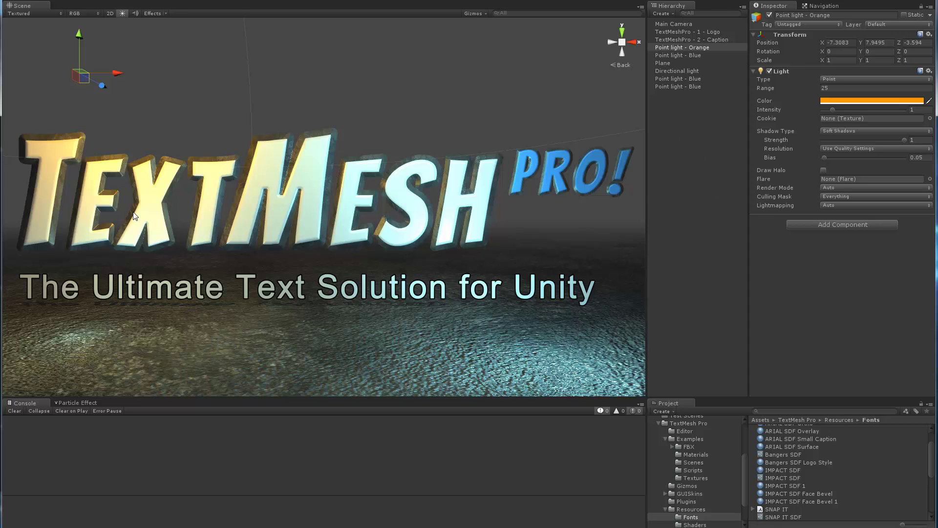
pyautogui.scroll(1, 251, 207)
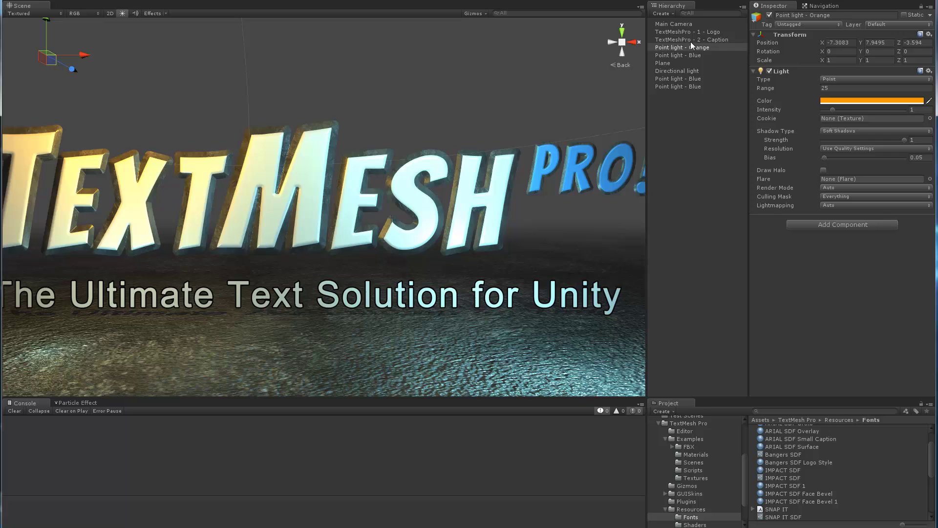
pyautogui.click(705, 32)
# Apply the Floor Pattern 03 texture to the letter faces
pyautogui.scroll(-3, 857, 298)
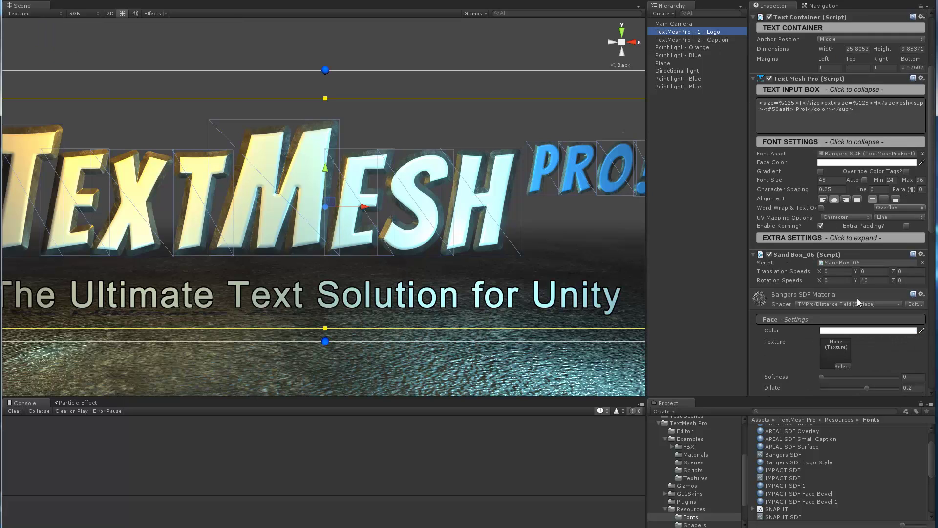
pyautogui.scroll(-3, 857, 298)
pyautogui.click(835, 279)
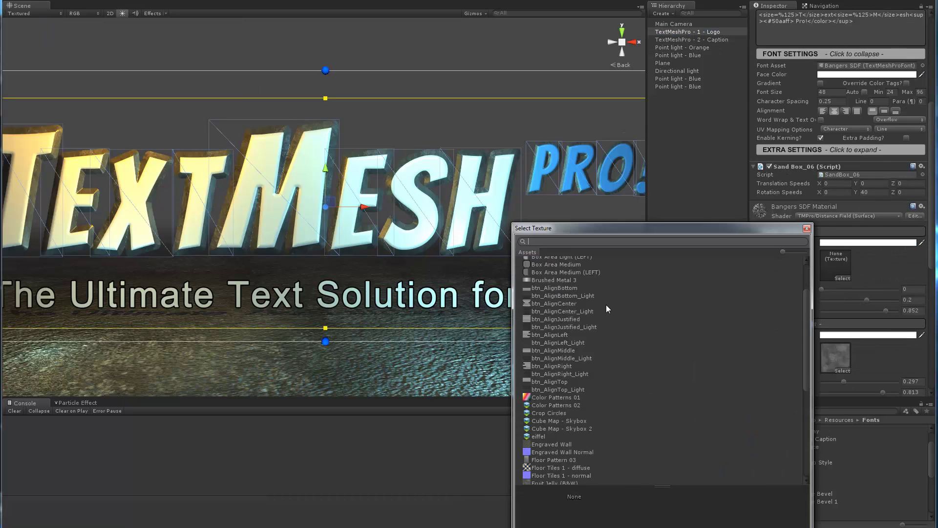
pyautogui.scroll(-3, 606, 304)
pyautogui.click(528, 402)
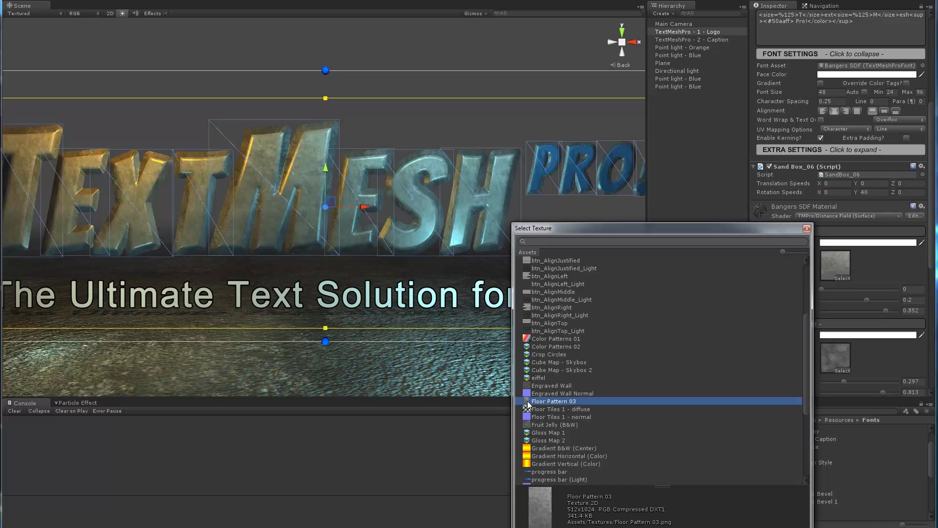
pyautogui.click(806, 228)
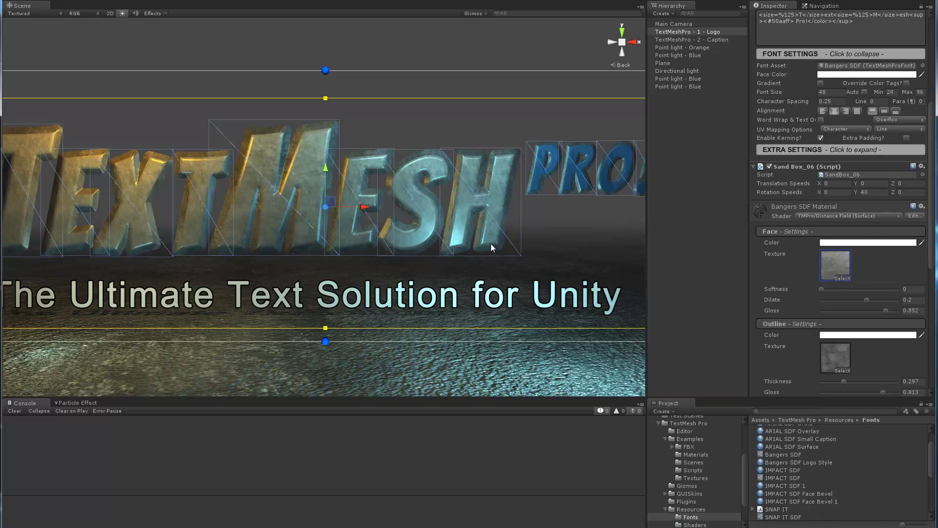
# Try an Inner Bevel, then set the bevel type back to Outer Bevel
pyautogui.scroll(-3, 492, 248)
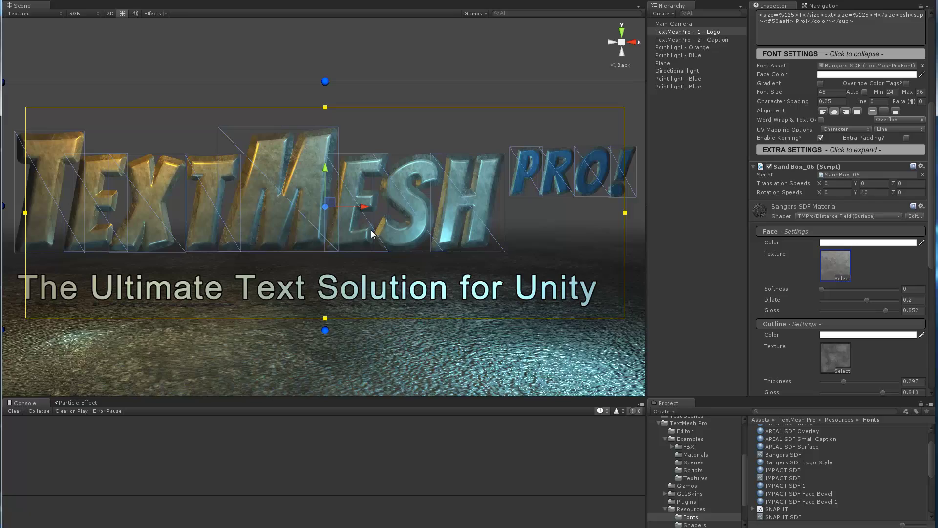
pyautogui.scroll(5, 279, 200)
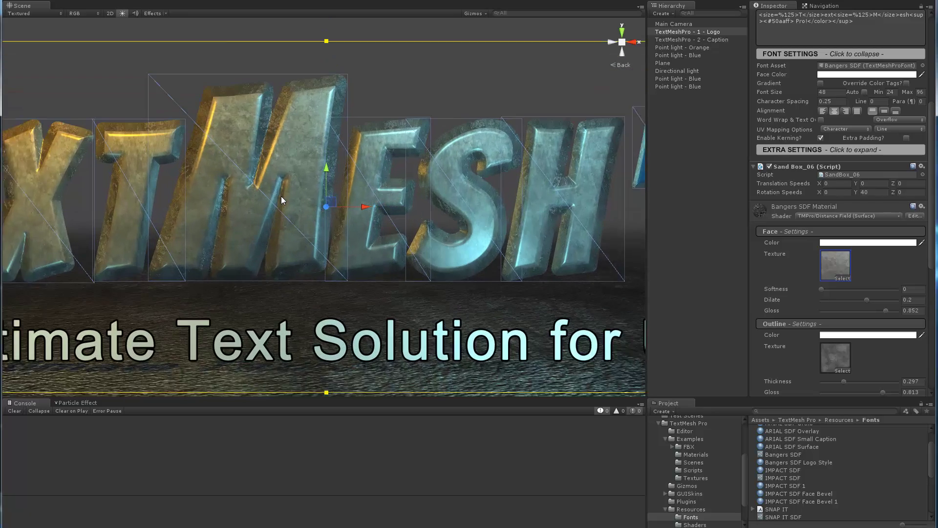
pyautogui.scroll(2, 281, 199)
pyautogui.scroll(3, 237, 187)
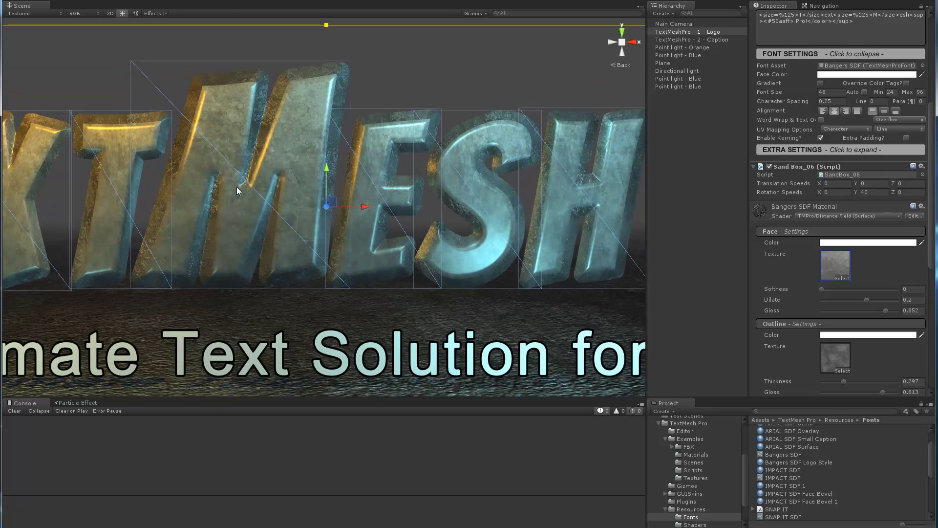
pyautogui.scroll(-1, 236, 186)
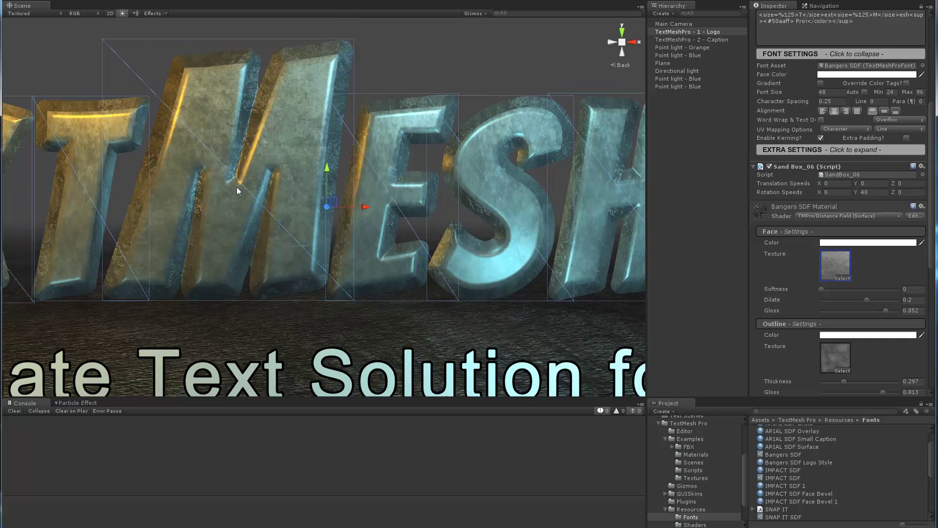
pyautogui.scroll(-3, 824, 337)
pyautogui.click(837, 327)
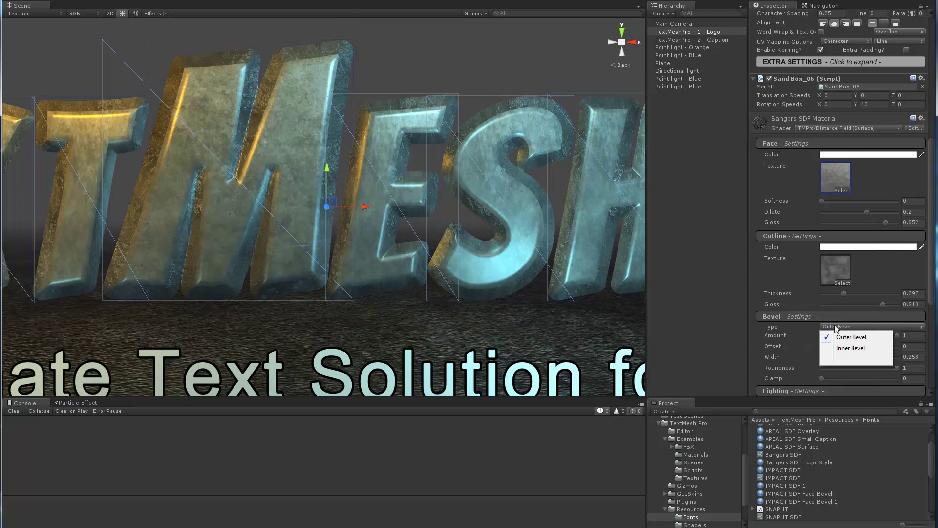
pyautogui.click(840, 348)
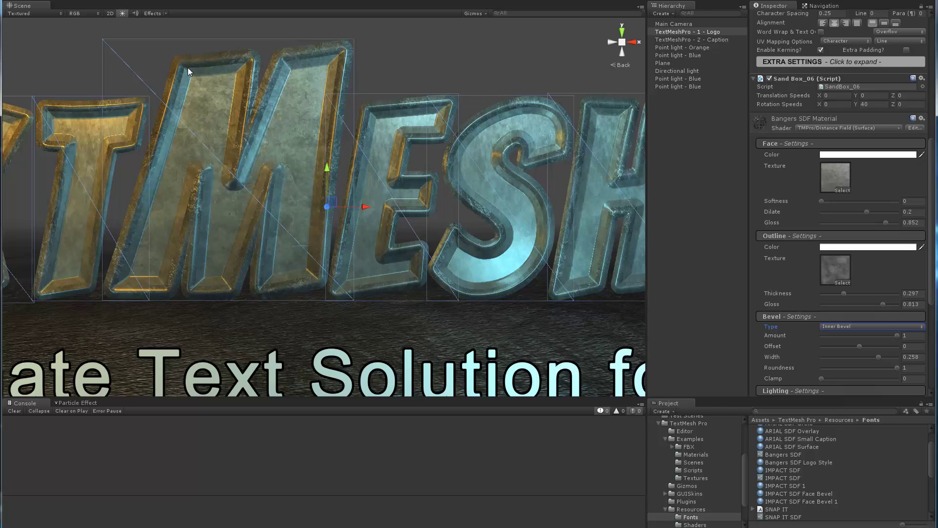
pyautogui.click(830, 327)
pyautogui.click(843, 337)
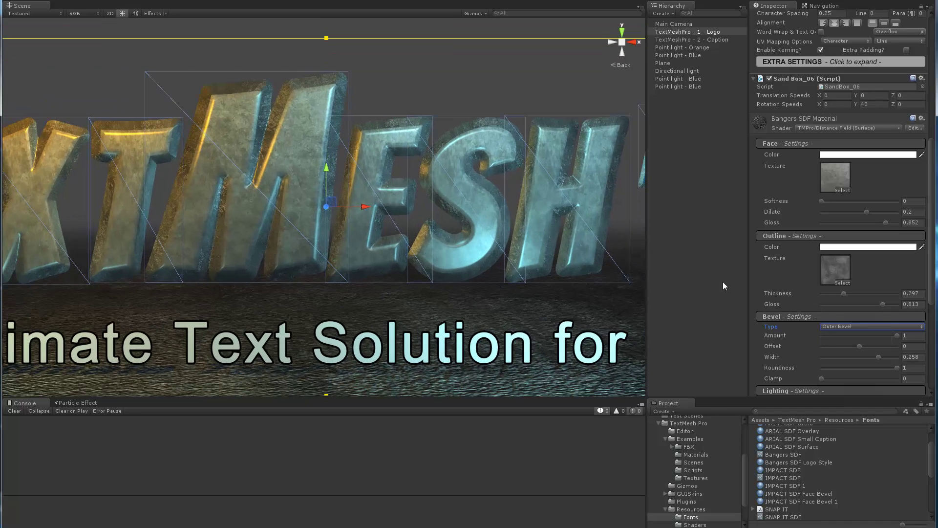
# Collapse EnvMap and assign Sand Normal as the bump map texture
pyautogui.scroll(-5, 805, 300)
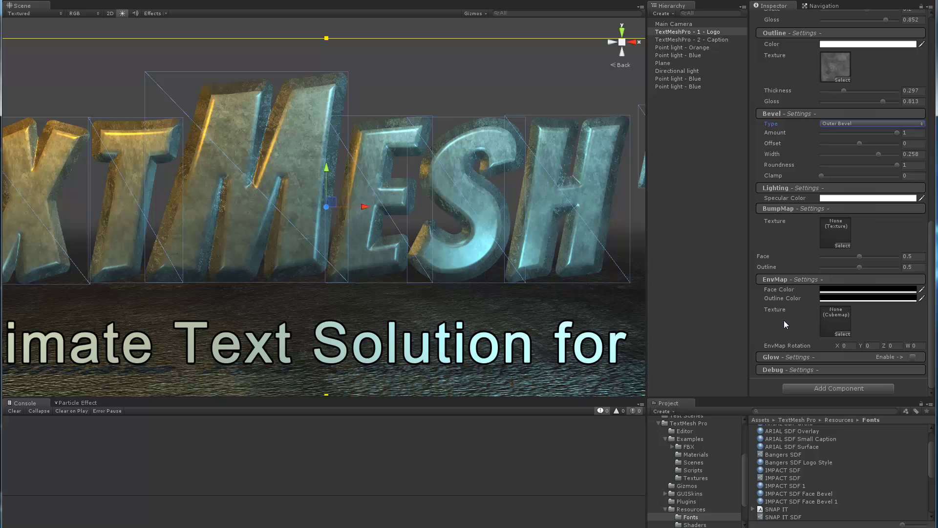
pyautogui.click(790, 278)
pyautogui.click(845, 314)
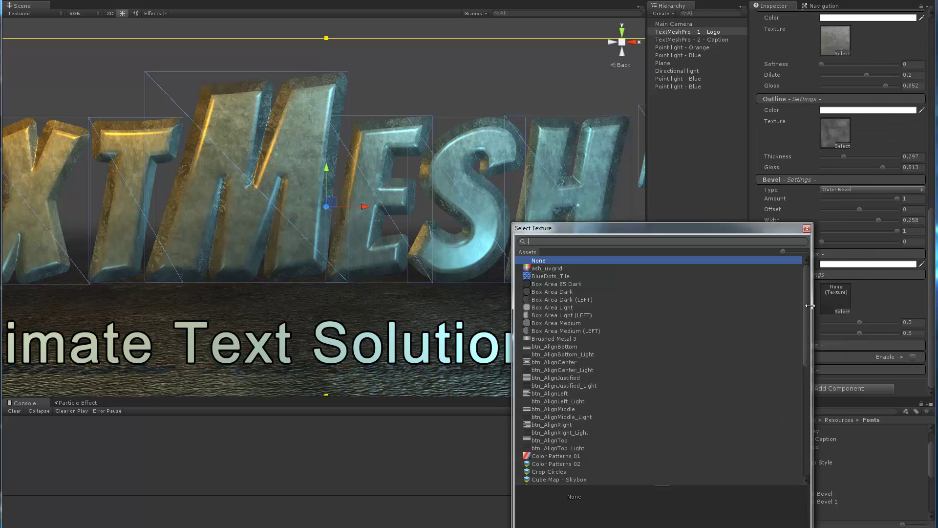
pyautogui.scroll(-10, 571, 316)
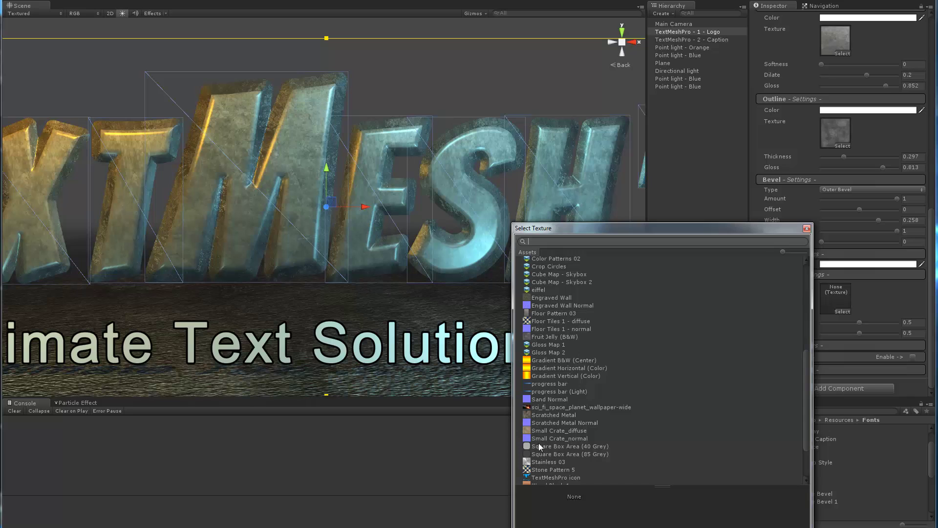
pyautogui.click(540, 399)
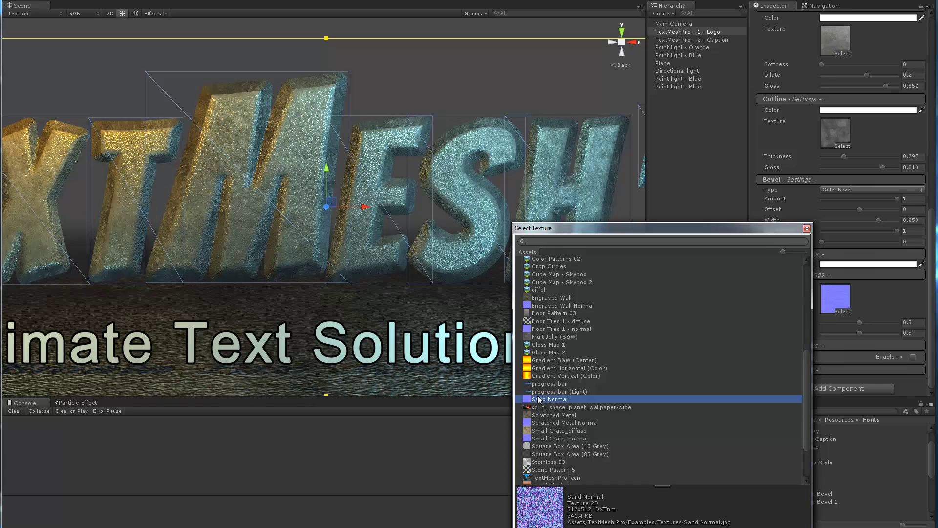
pyautogui.click(807, 229)
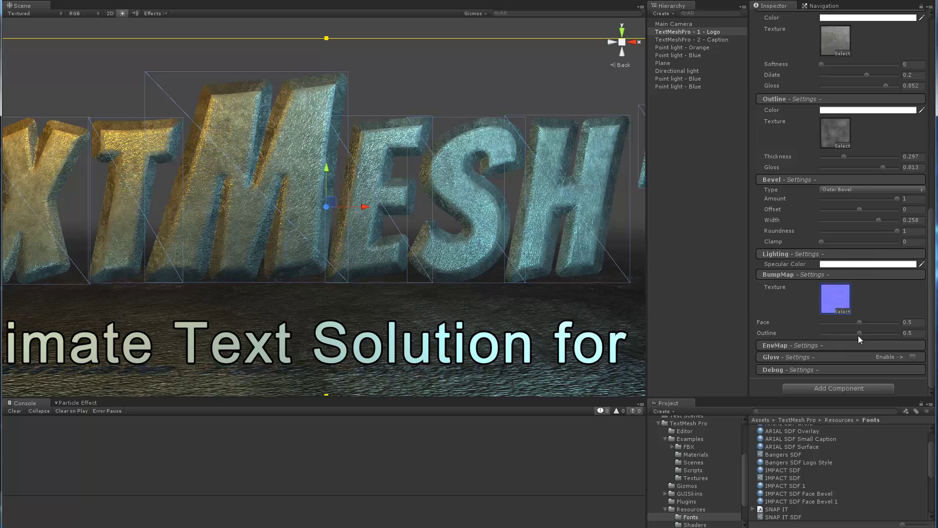
# Set the outline bump to 0 and the face bump to 0.335
pyautogui.moveTo(860, 333)
pyautogui.mouseDown()
pyautogui.moveTo(812, 333)
pyautogui.moveTo(858, 321)
pyautogui.moveTo(770, 322)
pyautogui.moveTo(842, 328)
pyautogui.moveTo(823, 333)
pyautogui.moveTo(833, 328)
pyautogui.moveTo(788, 330)
pyautogui.moveTo(837, 326)
pyautogui.mouseUp()
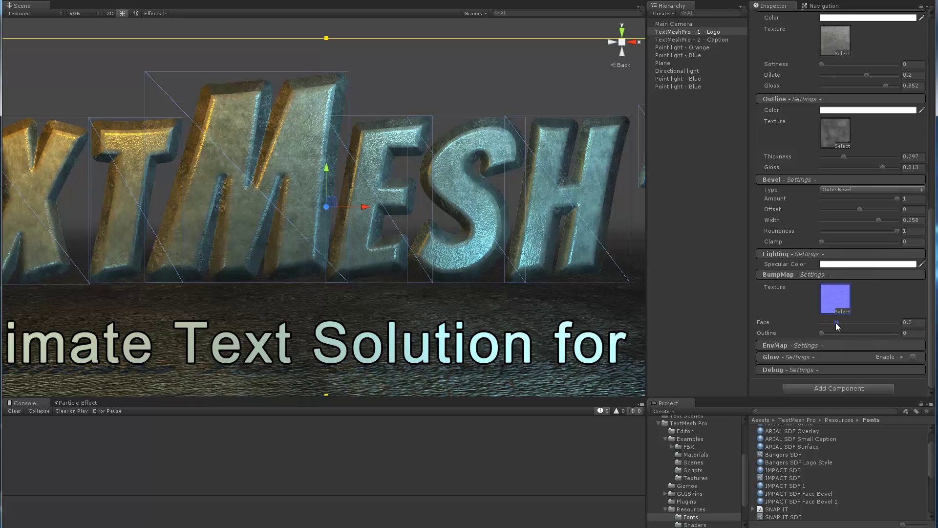
pyautogui.moveTo(833, 323)
pyautogui.mouseDown()
pyautogui.moveTo(863, 315)
pyautogui.moveTo(846, 316)
pyautogui.mouseUp()
pyautogui.scroll(-5, 322, 155)
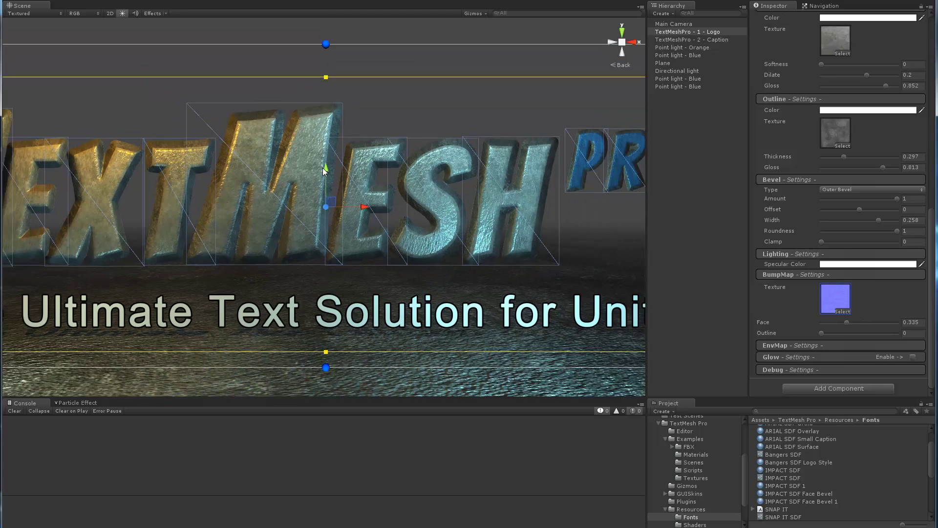
pyautogui.scroll(-3, 322, 172)
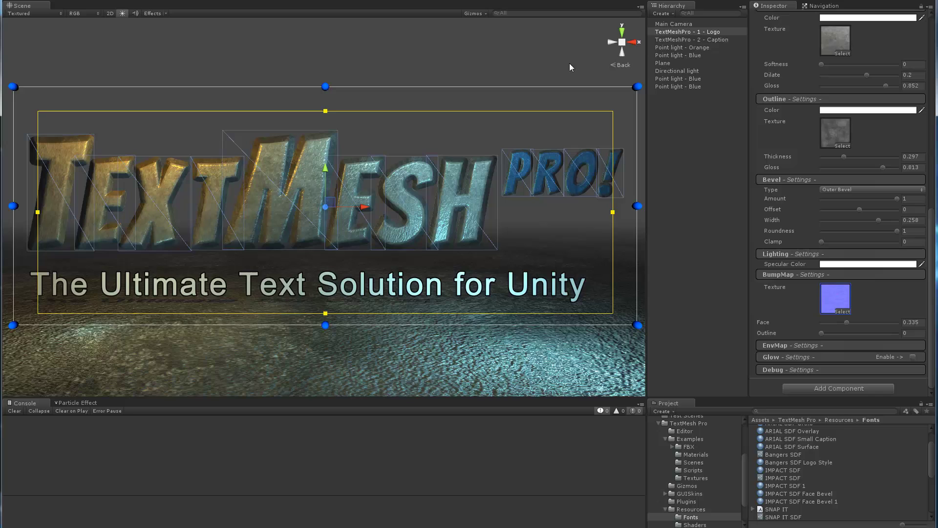
# Move the orange point light to X -7.5058, Y 7.4634, Z -3.594, then reselect the logo
pyautogui.click(696, 47)
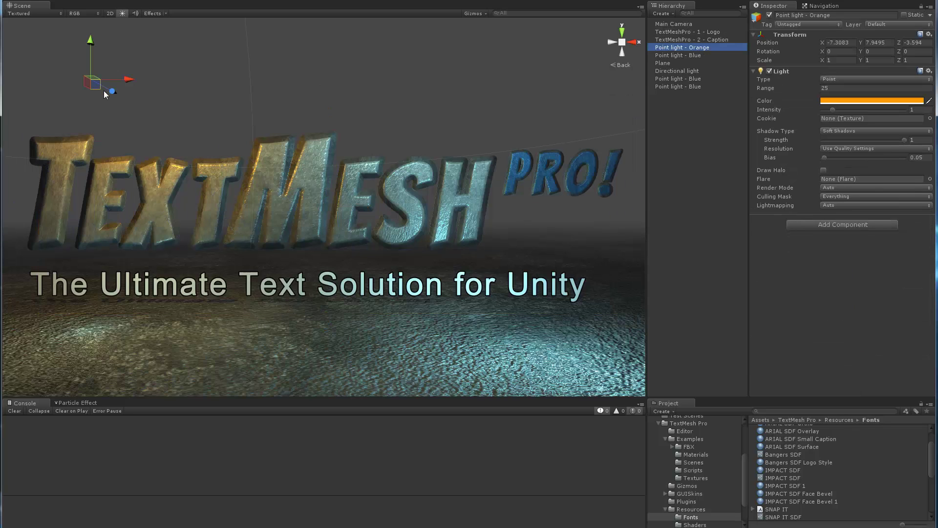
pyautogui.moveTo(103, 91); pyautogui.dragTo(81, 88)
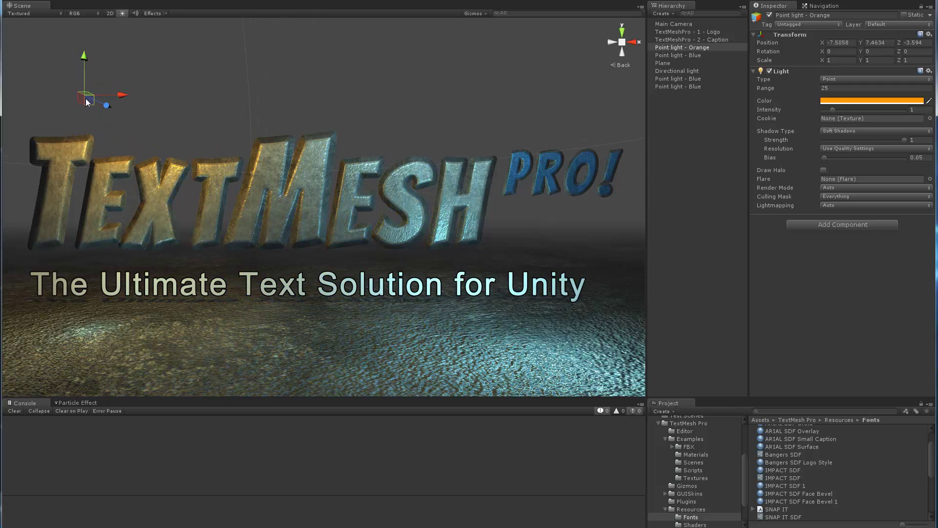
pyautogui.scroll(4, 230, 134)
pyautogui.scroll(1, 230, 134)
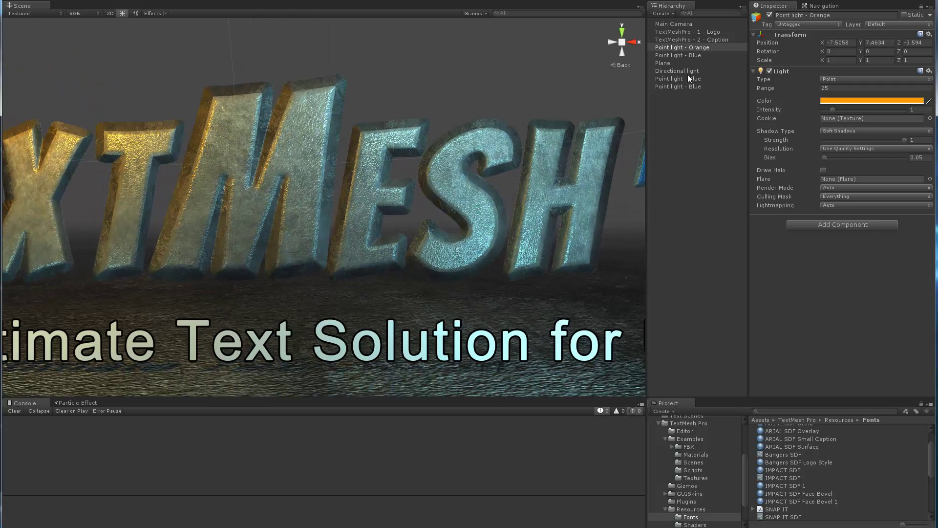
pyautogui.click(696, 32)
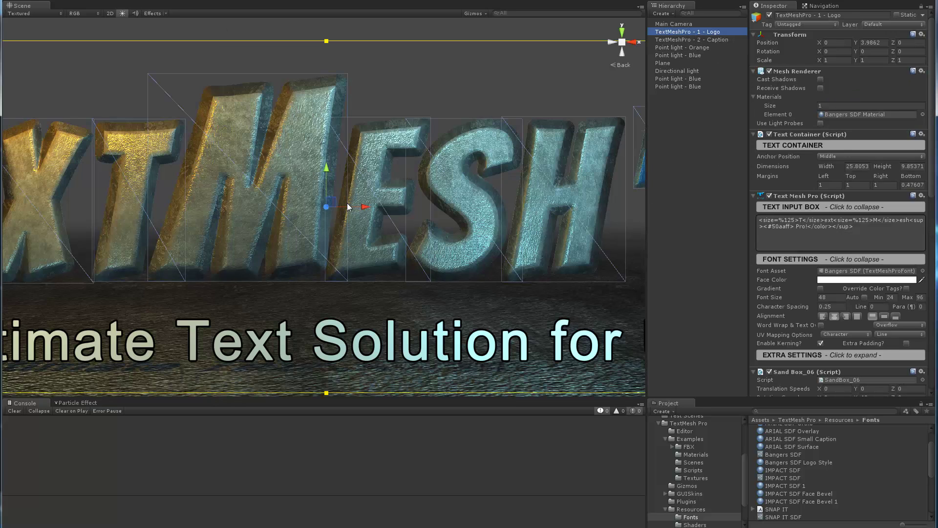
# Expand Glow Settings and enable the green glow on the logo
pyautogui.scroll(-20, 814, 298)
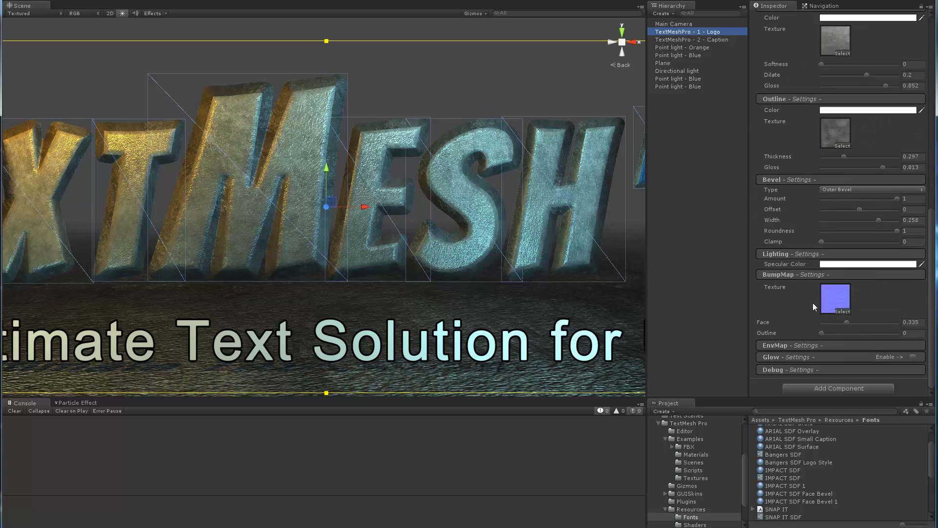
pyautogui.click(787, 356)
pyautogui.scroll(-3, 785, 294)
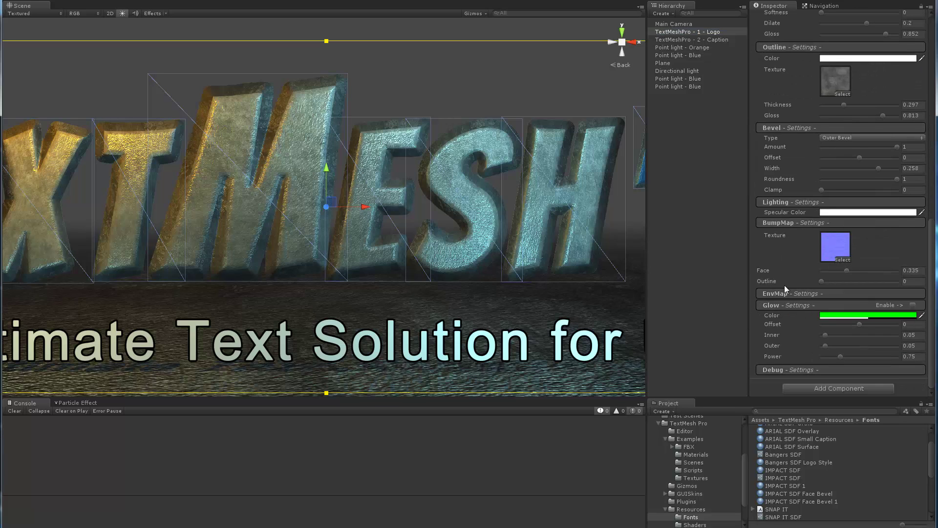
pyautogui.click(913, 305)
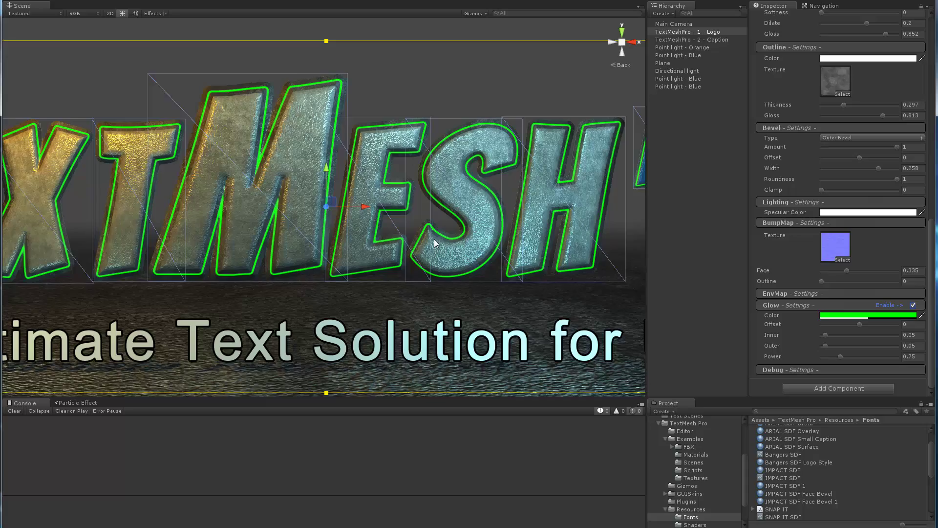
pyautogui.scroll(-3, 434, 239)
pyautogui.scroll(3, 434, 239)
pyautogui.scroll(2, 398, 245)
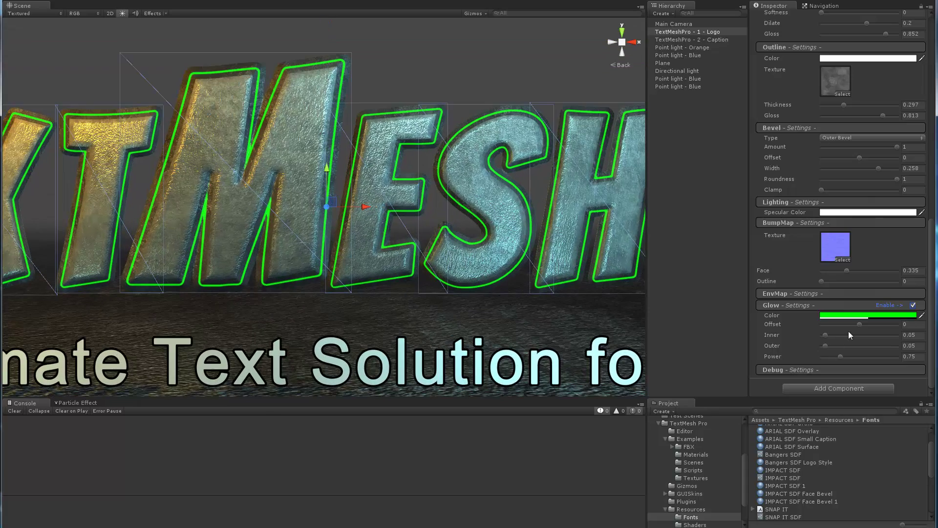
# Adjust the glow offset outward to about 0.387
pyautogui.moveTo(860, 324)
pyautogui.mouseDown()
pyautogui.moveTo(876, 323)
pyautogui.moveTo(844, 326)
pyautogui.mouseUp()
pyautogui.scroll(-4, 239, 255)
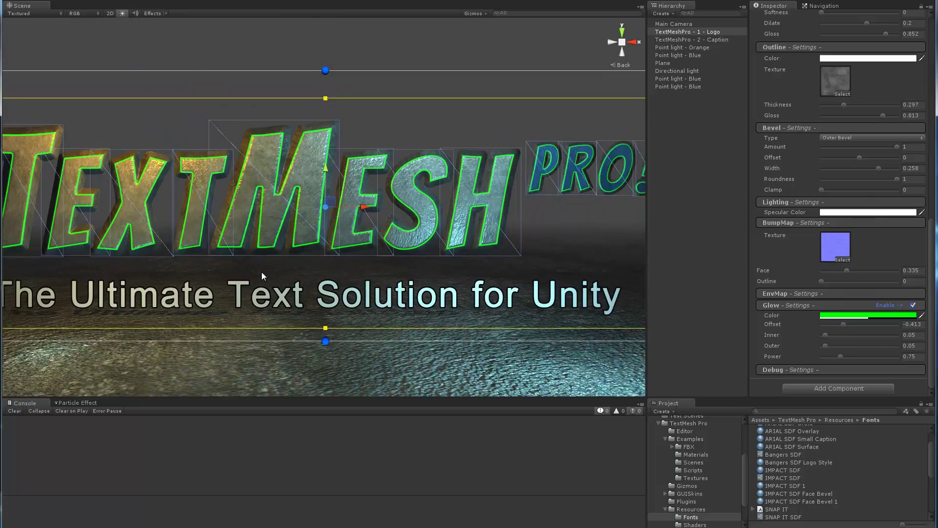
pyautogui.scroll(-3, 261, 276)
pyautogui.scroll(8, 262, 276)
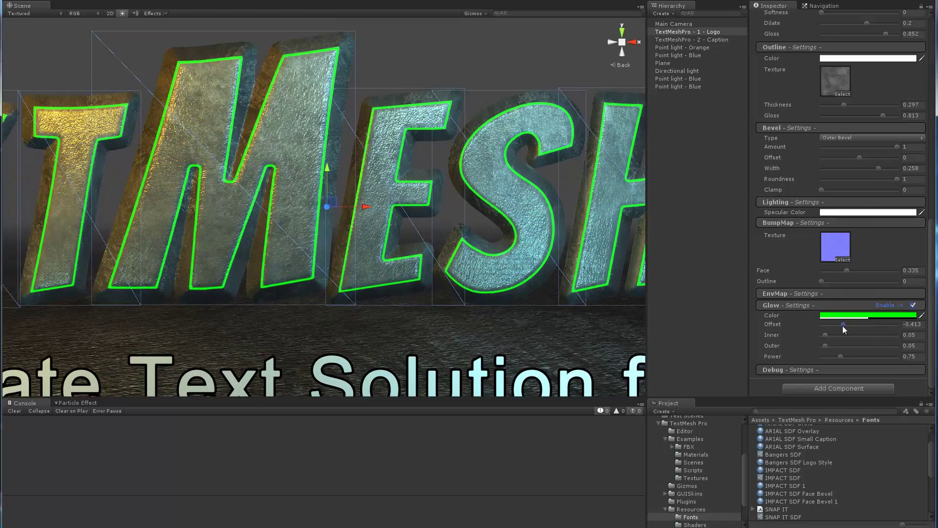
pyautogui.moveTo(843, 325); pyautogui.dragTo(873, 327)
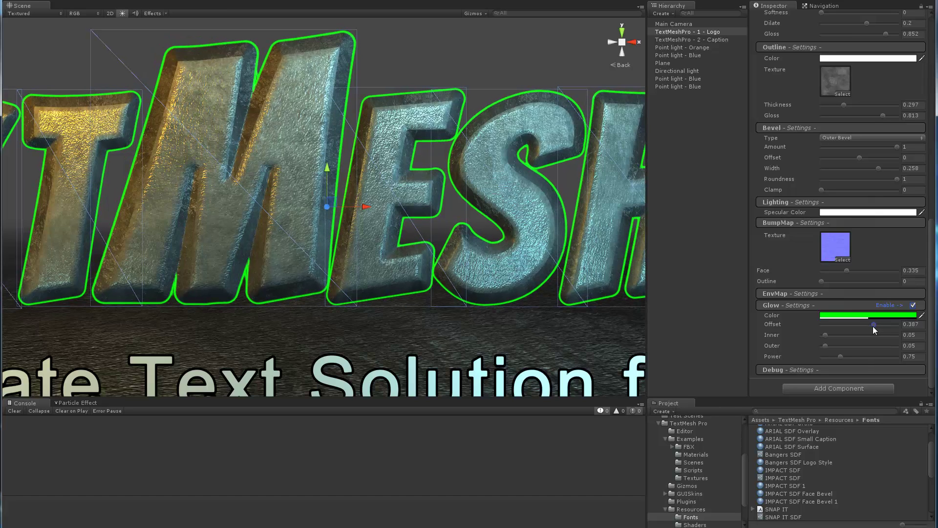
# Change the glow colour to yellow-orange and raise the outer glow to 0.25
pyautogui.click(896, 314)
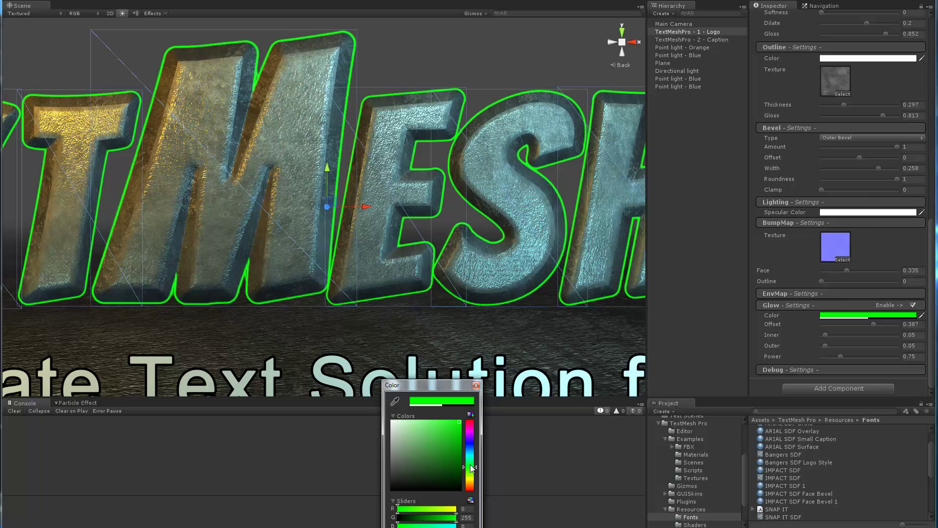
pyautogui.moveTo(469, 468); pyautogui.dragTo(469, 487)
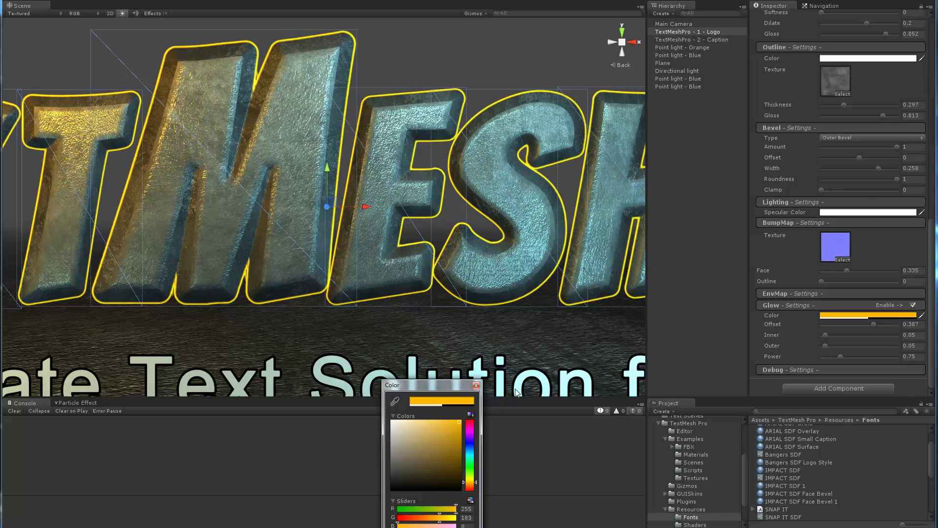
pyautogui.click(475, 385)
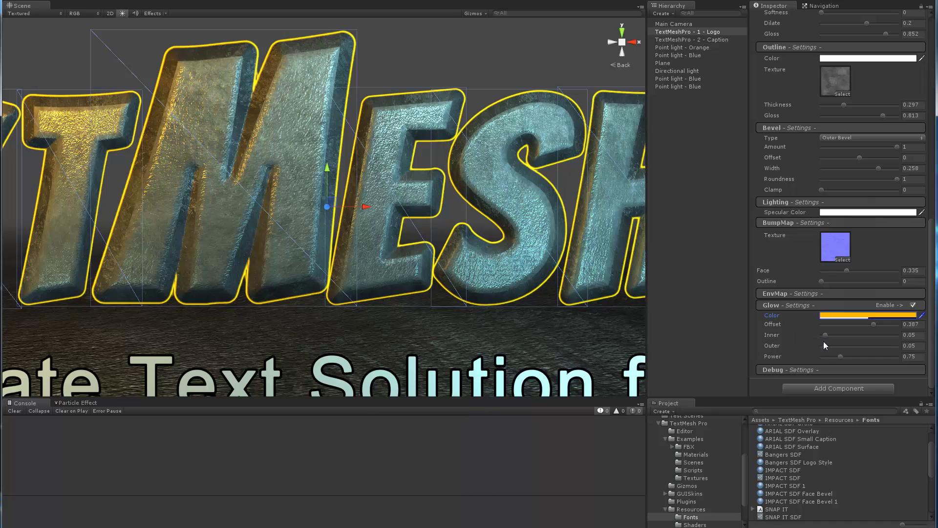
pyautogui.moveTo(824, 345)
pyautogui.mouseDown()
pyautogui.moveTo(842, 346)
pyautogui.moveTo(826, 335)
pyautogui.mouseUp()
# Deselect the logo to preview the bevelled, textured letters with their golden glow
pyautogui.scroll(-10, 480, 251)
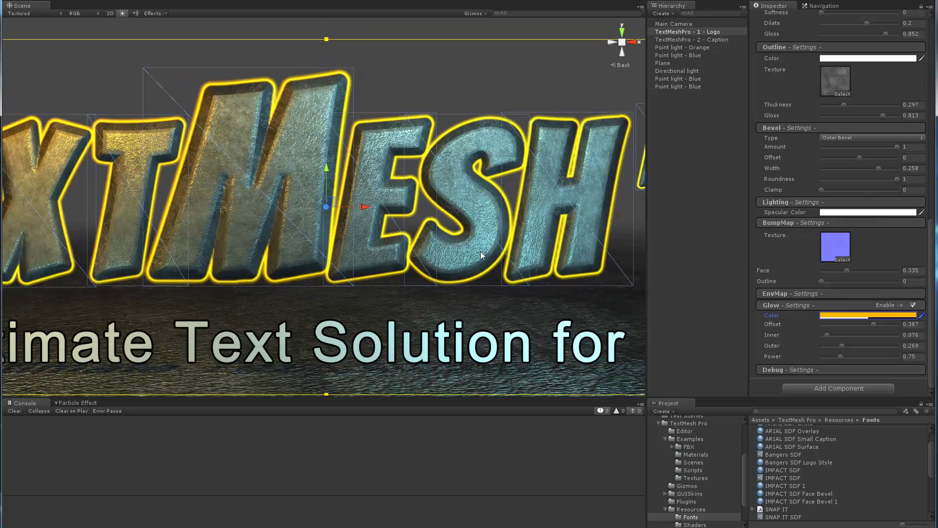
pyautogui.scroll(-3, 480, 251)
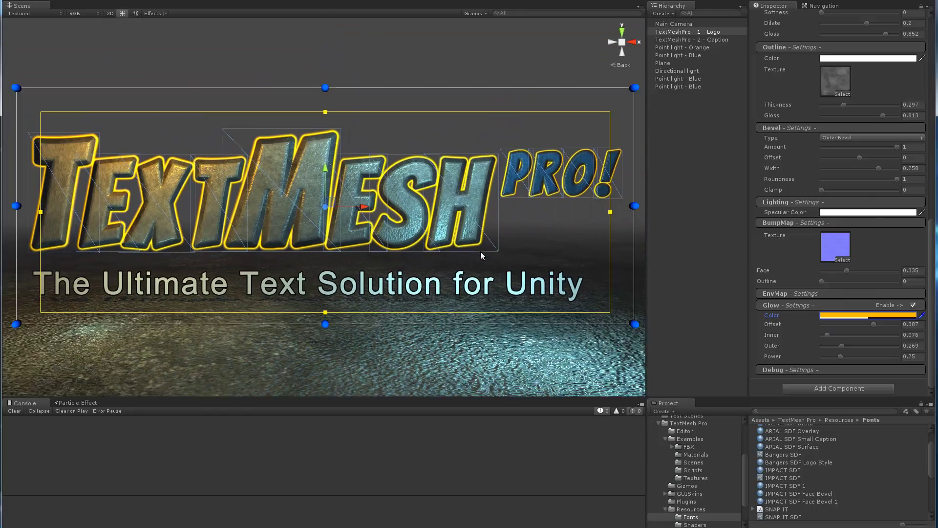
pyautogui.click(685, 231)
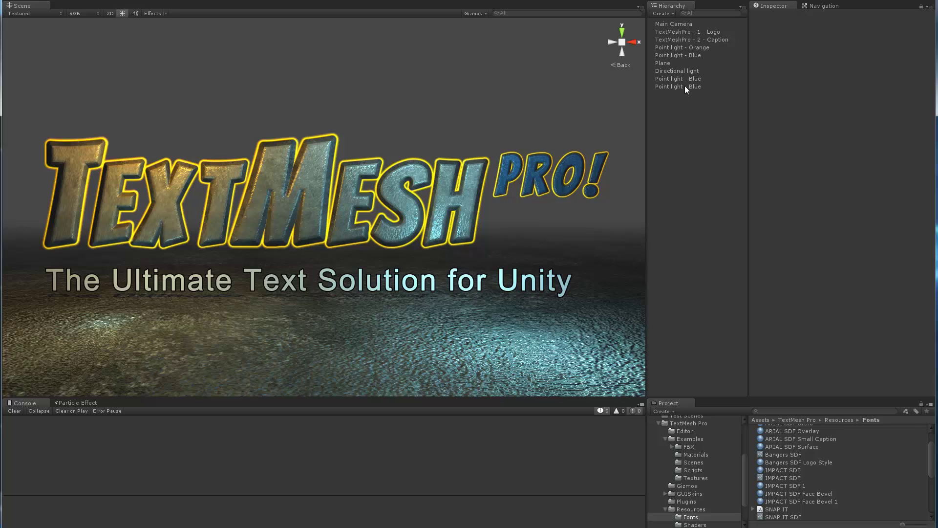
pyautogui.click(686, 32)
pyautogui.scroll(-9, 788, 282)
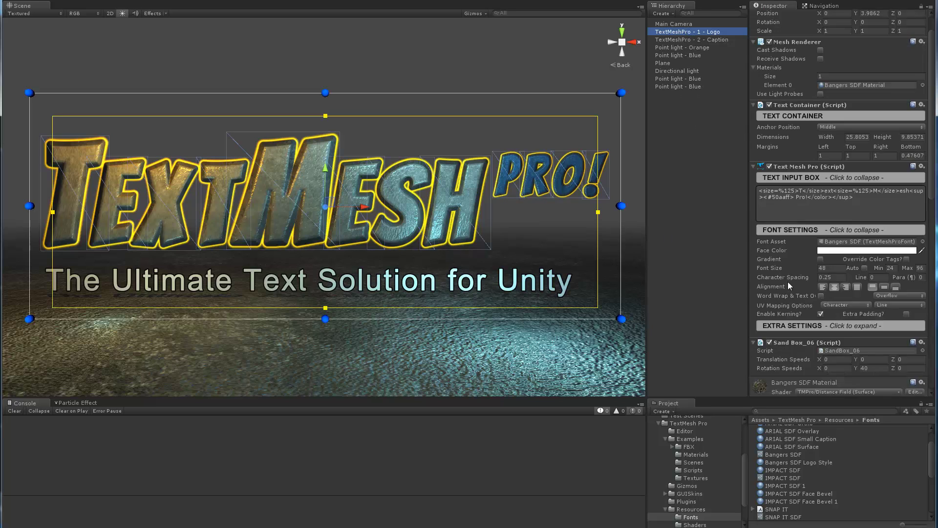
pyautogui.scroll(-5, 787, 281)
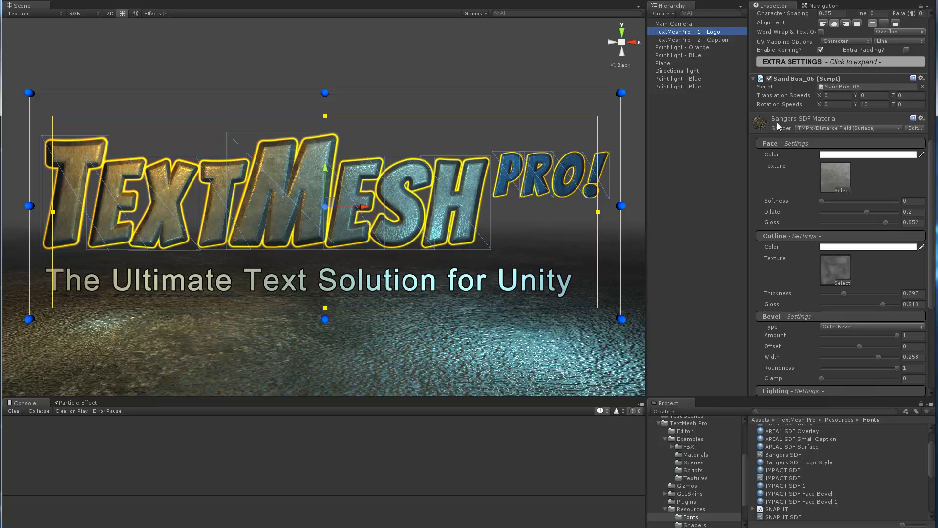
pyautogui.scroll(4, 814, 132)
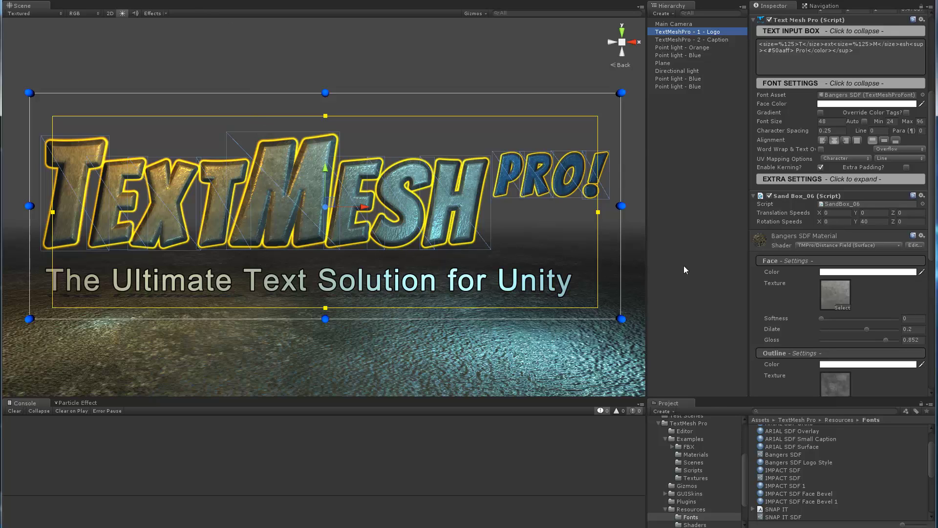
pyautogui.scroll(-5, 809, 268)
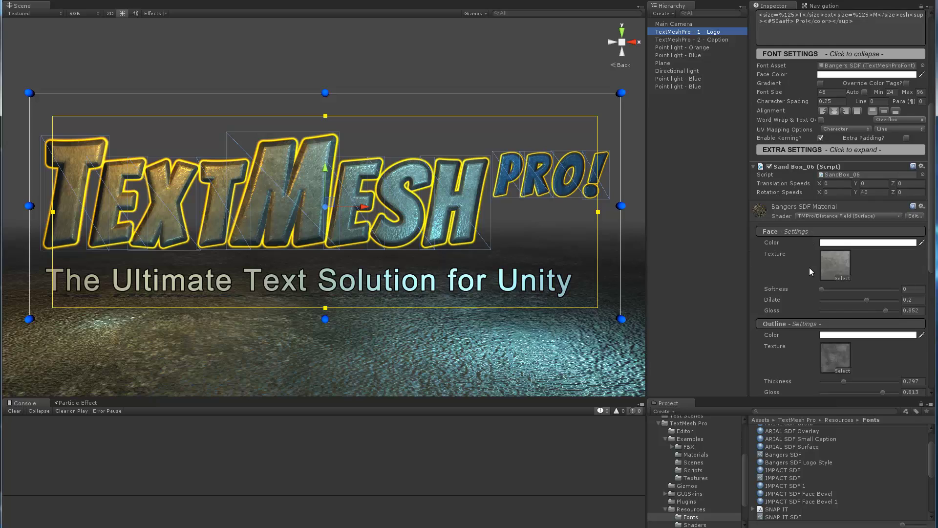
pyautogui.rightClick(761, 153)
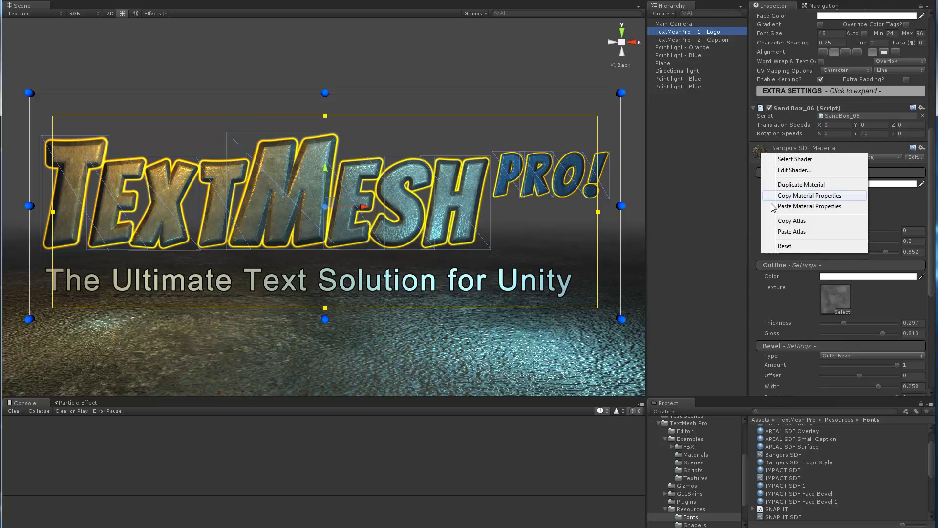
pyautogui.click(772, 247)
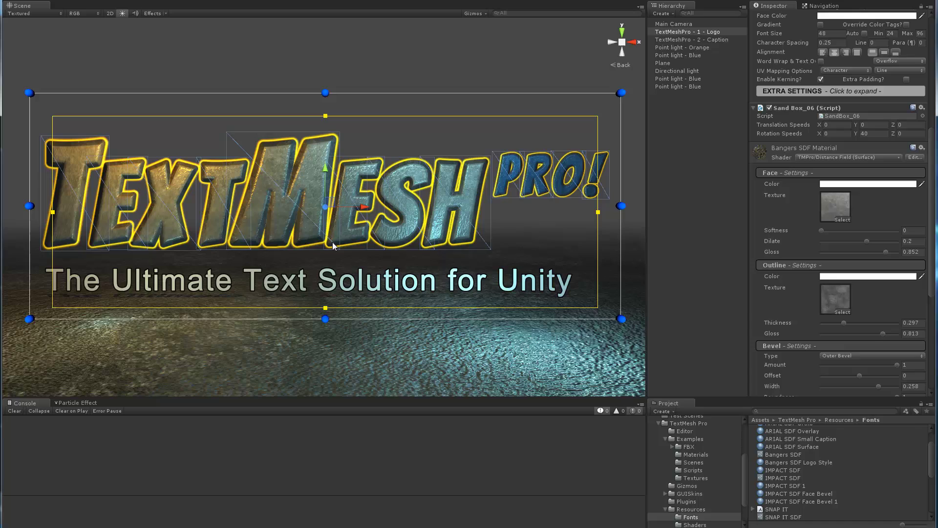
# Duplicate the Bangers SDF material from the Inspector header's Duplicate Material option
pyautogui.rightClick(763, 155)
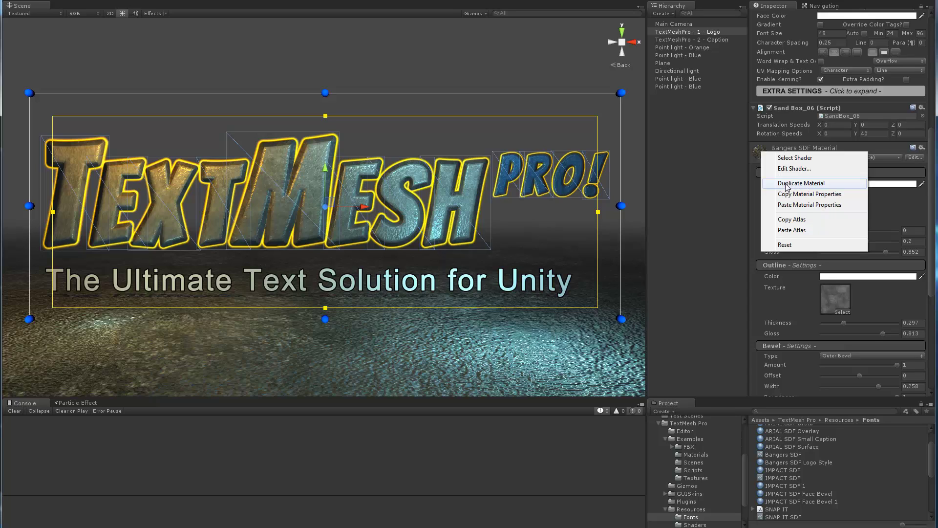
pyautogui.click(787, 184)
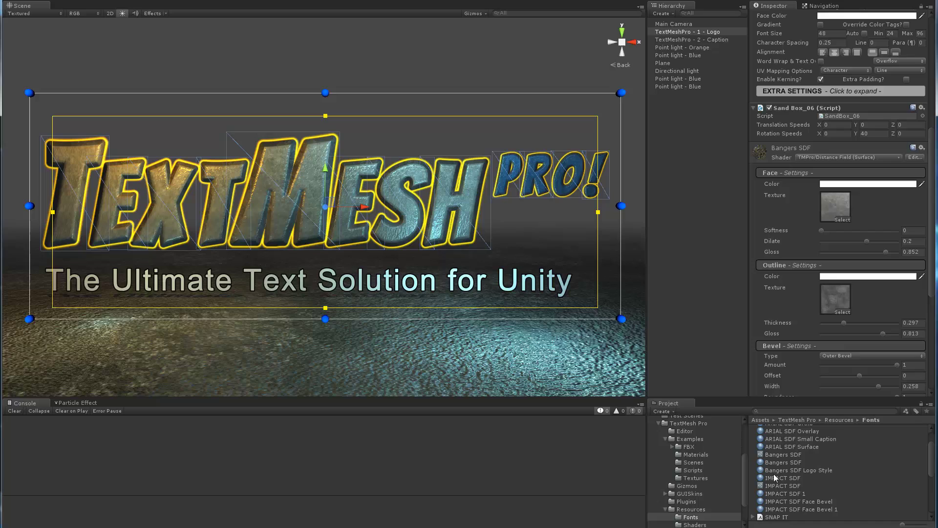
# Rename the copy to Bangers SDF 2 and change its glow colour to cyan
pyautogui.click(787, 463)
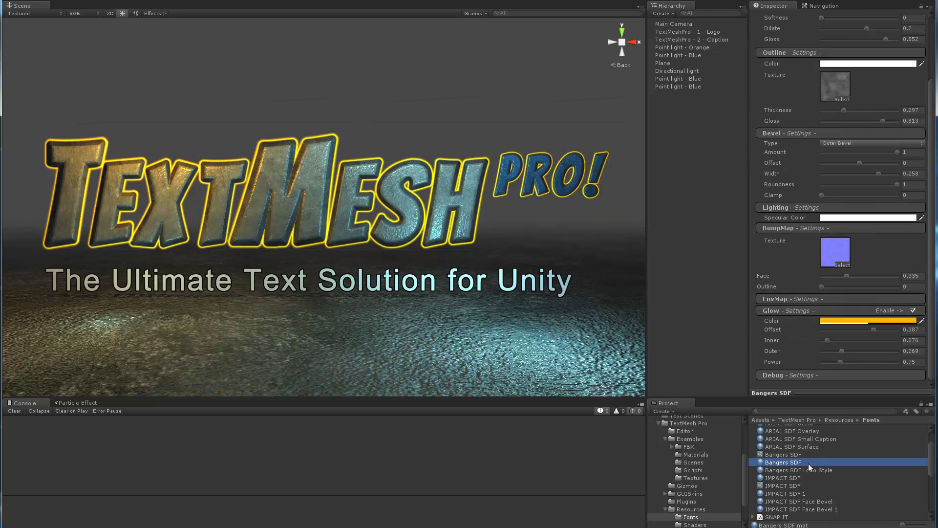
pyautogui.click(809, 463)
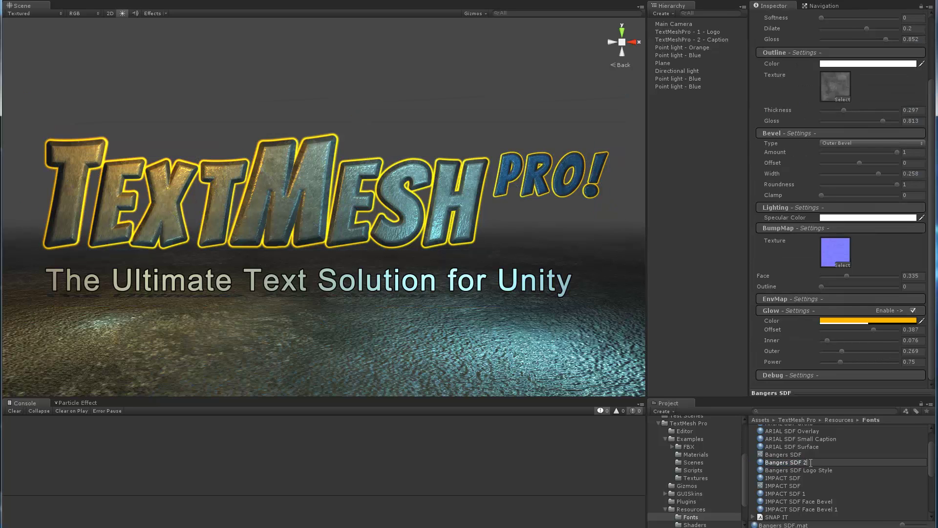
pyautogui.write('2')
pyautogui.press('Return')
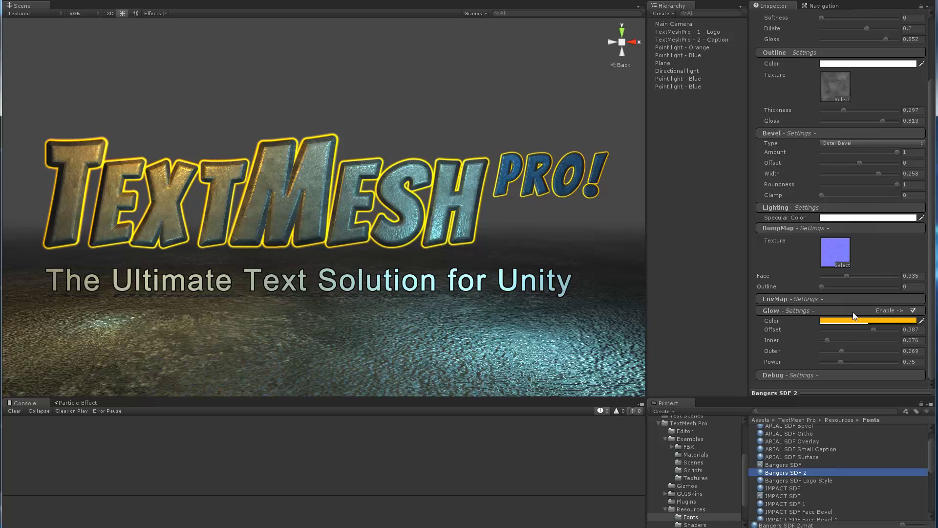
pyautogui.click(850, 322)
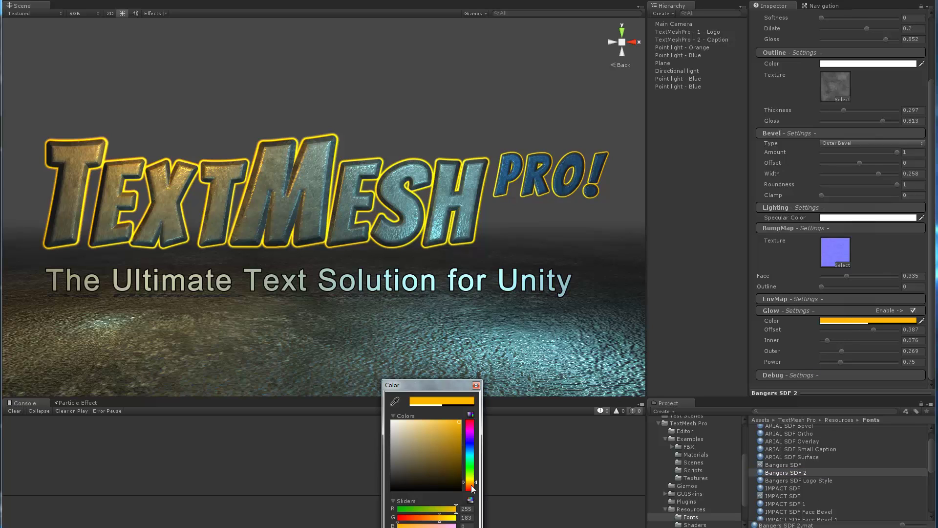
pyautogui.moveTo(472, 484); pyautogui.dragTo(464, 449)
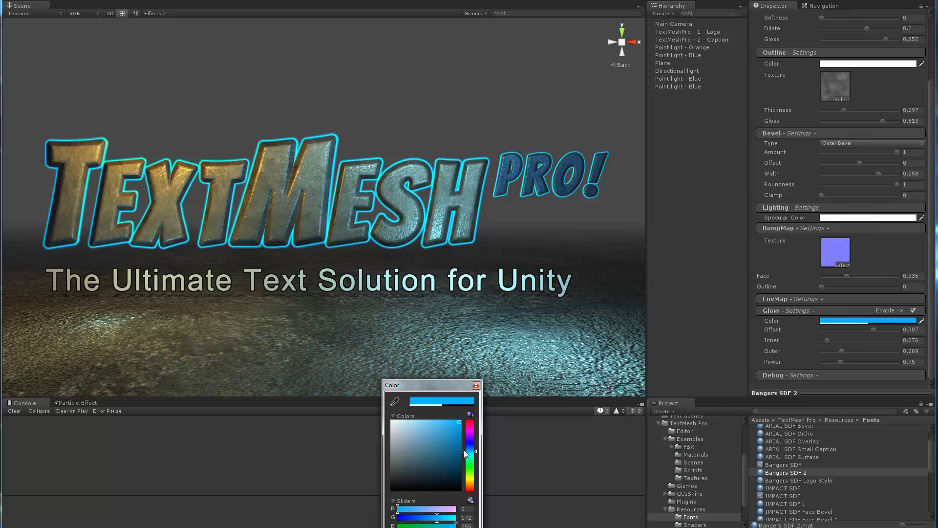
pyautogui.click(476, 385)
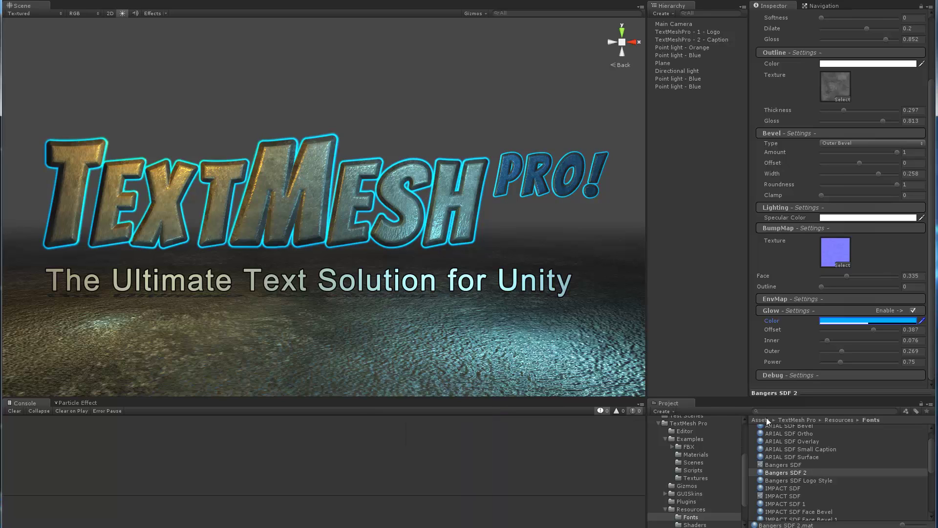
# Rename the material to Bangers SDF Blue Glow
pyautogui.click(812, 467)
pyautogui.click(813, 473)
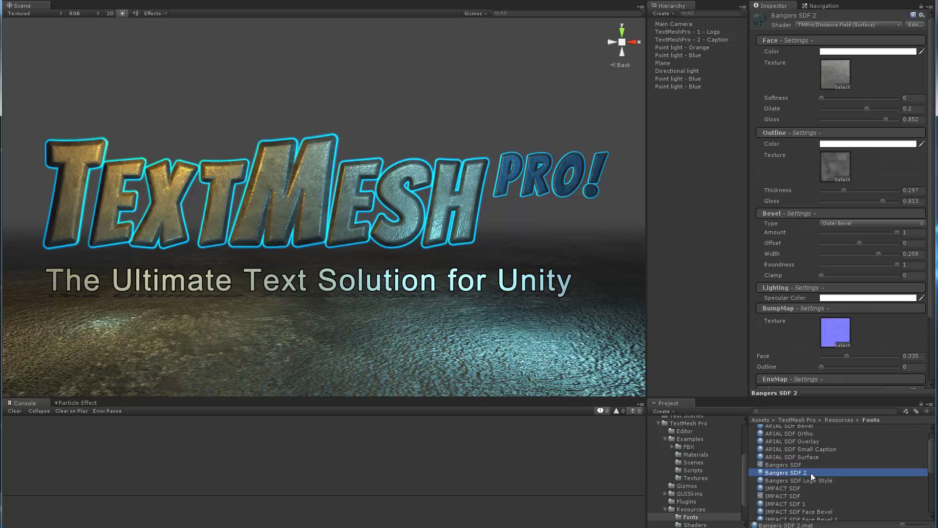
pyautogui.click(811, 473)
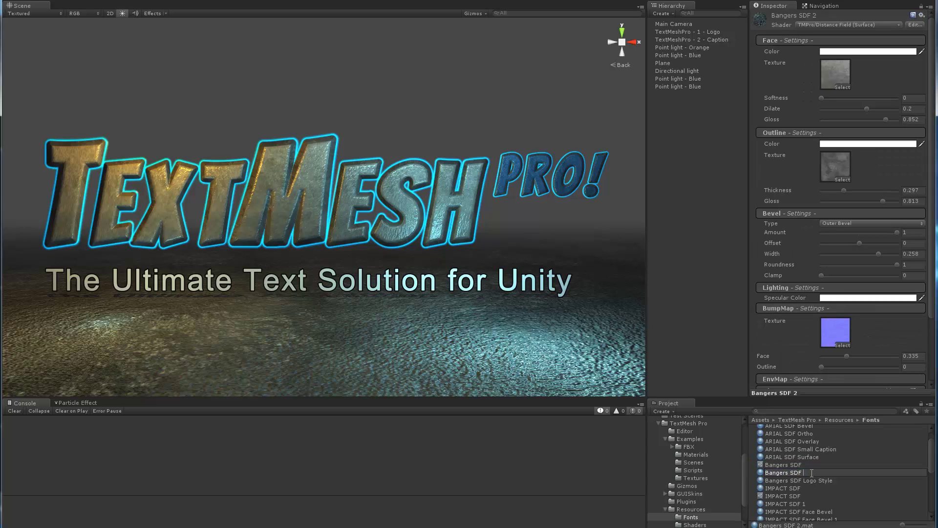
pyautogui.write('Blue Glow')
pyautogui.press('Return')
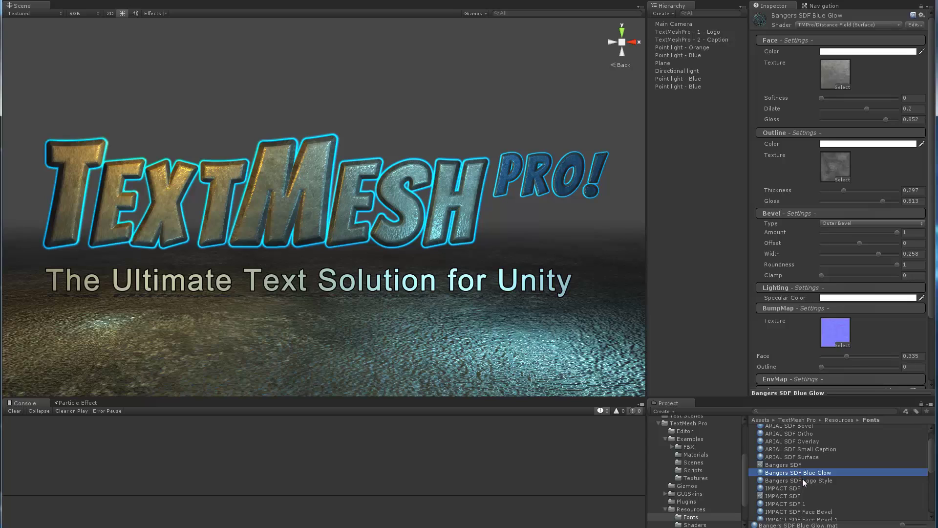
# Try Bangers SDF Blue Glow on the logo, then restore the orange Bangers SDF Logo Style material
pyautogui.click(803, 480)
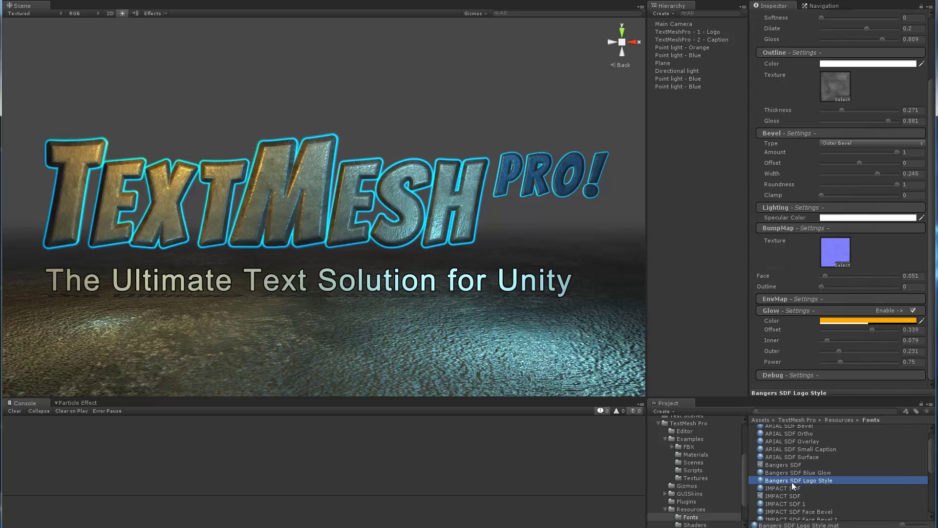
pyautogui.moveTo(802, 482); pyautogui.dragTo(577, 167)
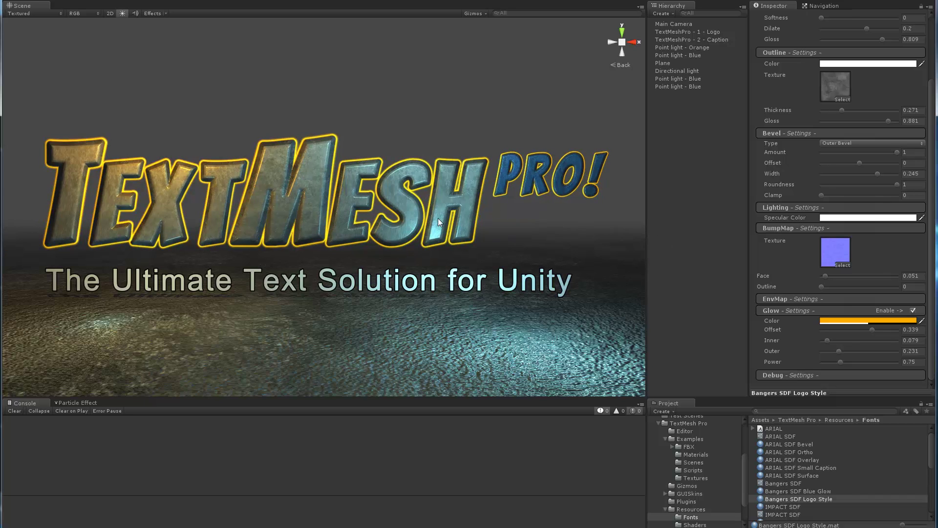
pyautogui.moveTo(785, 491); pyautogui.dragTo(576, 167)
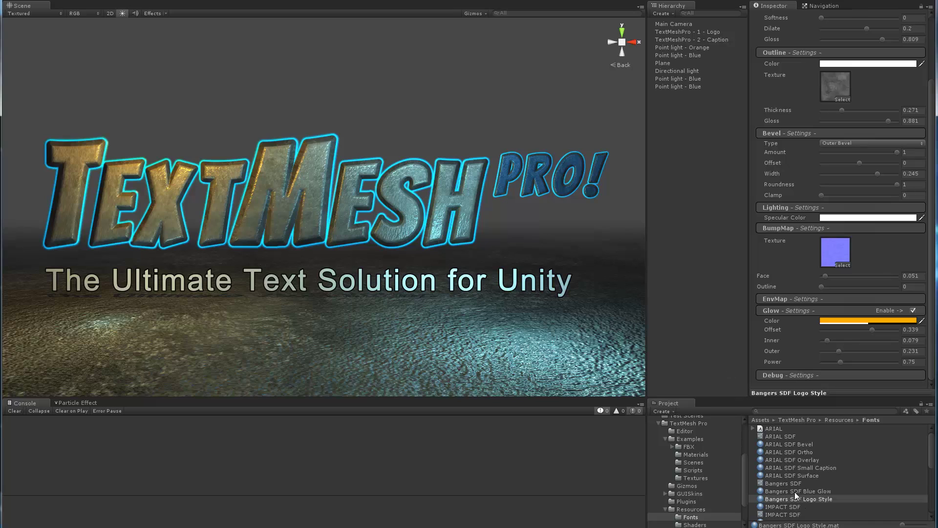
pyautogui.moveTo(795, 491); pyautogui.dragTo(586, 172)
pyautogui.click(798, 491)
pyautogui.moveTo(805, 498); pyautogui.dragTo(542, 181)
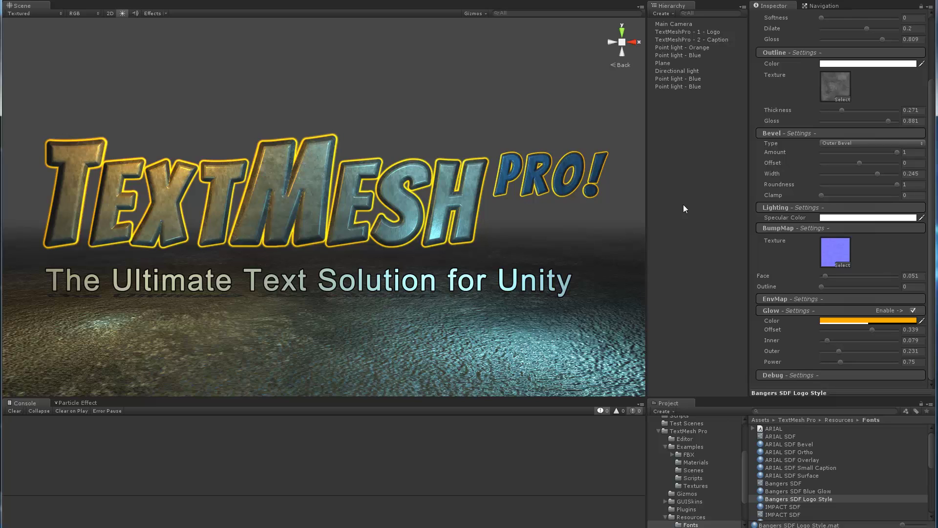
pyautogui.click(678, 31)
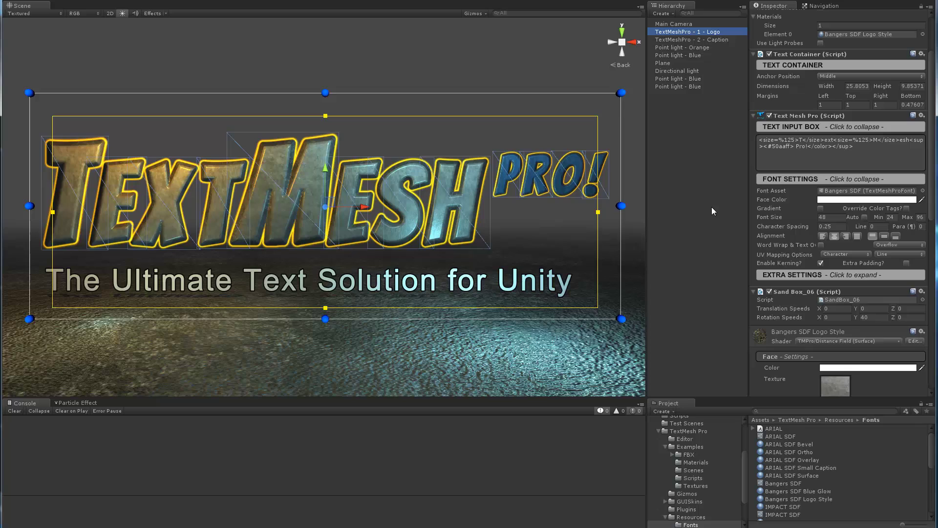
pyautogui.click(857, 148)
pyautogui.hotkey('ctrl', 'c')
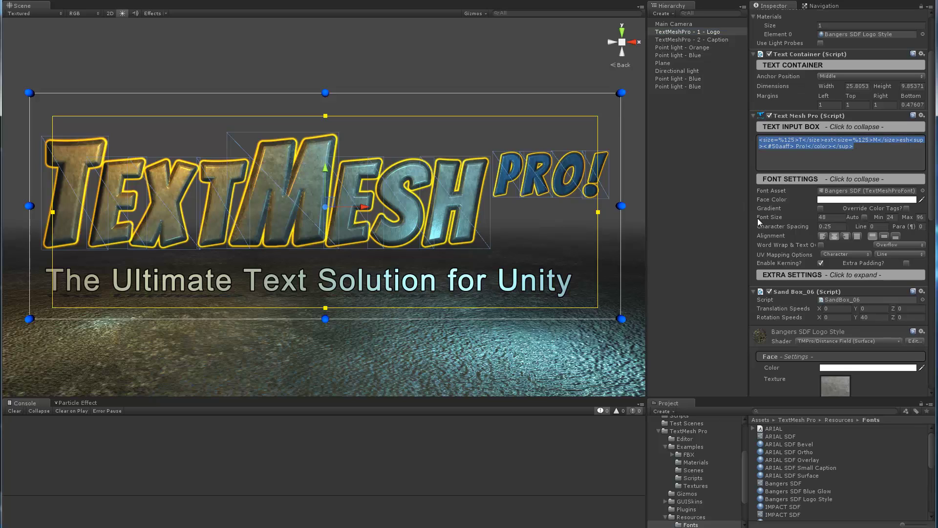
pyautogui.press('BackSpace')
pyautogui.write('Dyn')
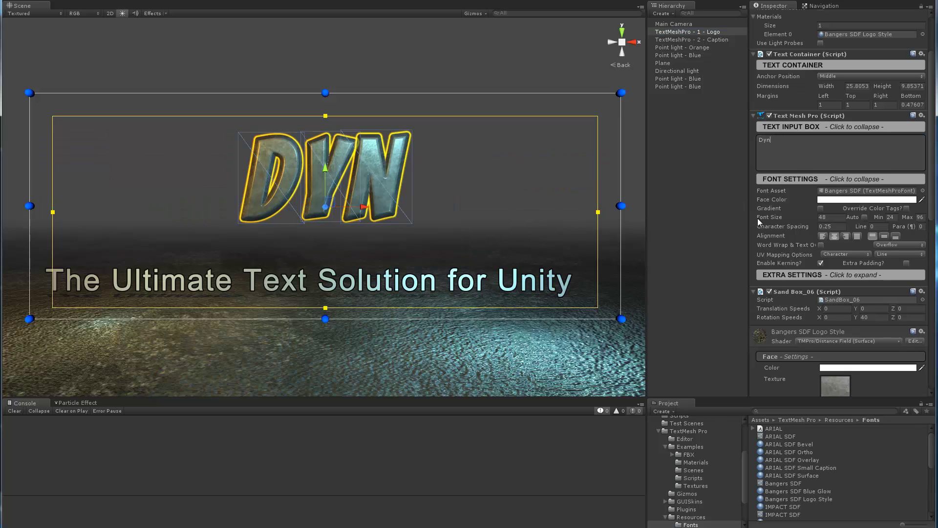
pyautogui.write('amic')
pyautogui.press('BackSpace')
pyautogui.press('BackSpace')
pyautogui.press('BackSpace')
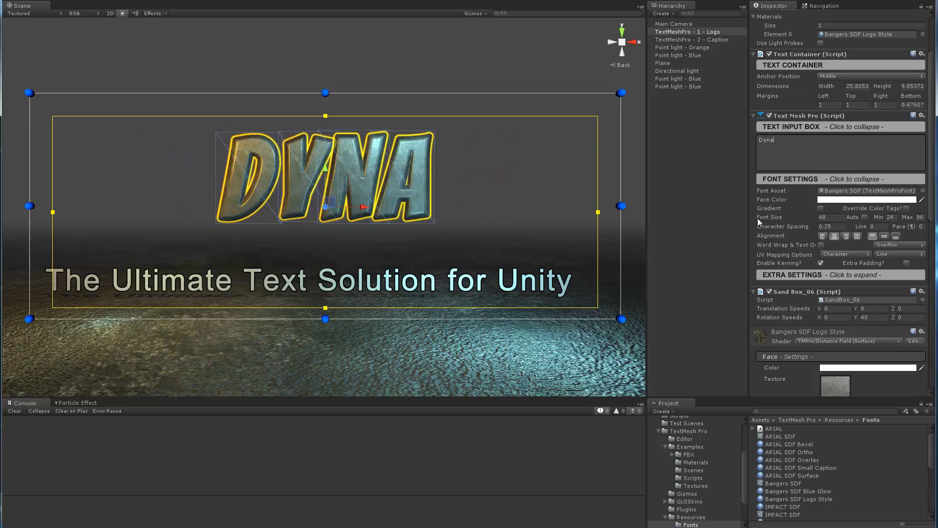
pyautogui.press('BackSpace')
pyautogui.press('BackSpace')
pyautogui.press('BackSpace')
pyautogui.write('Dyna')
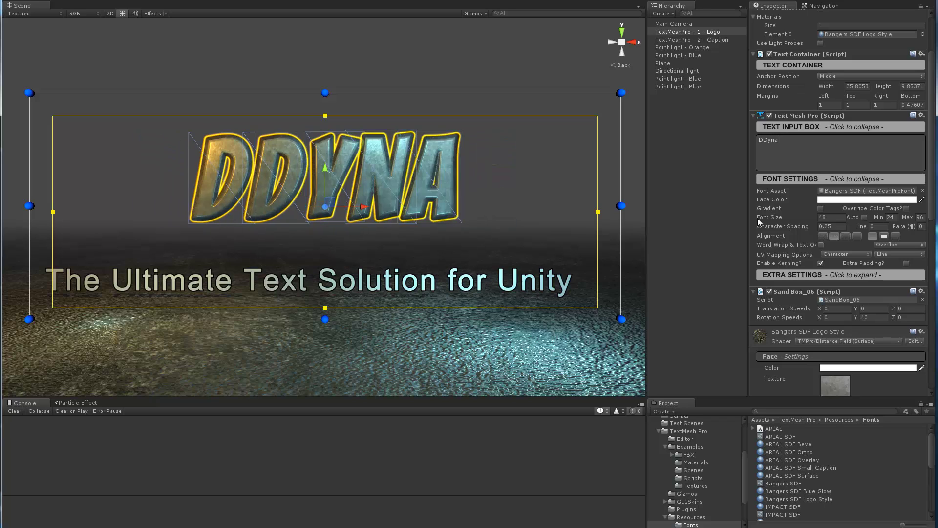
pyautogui.write('mic')
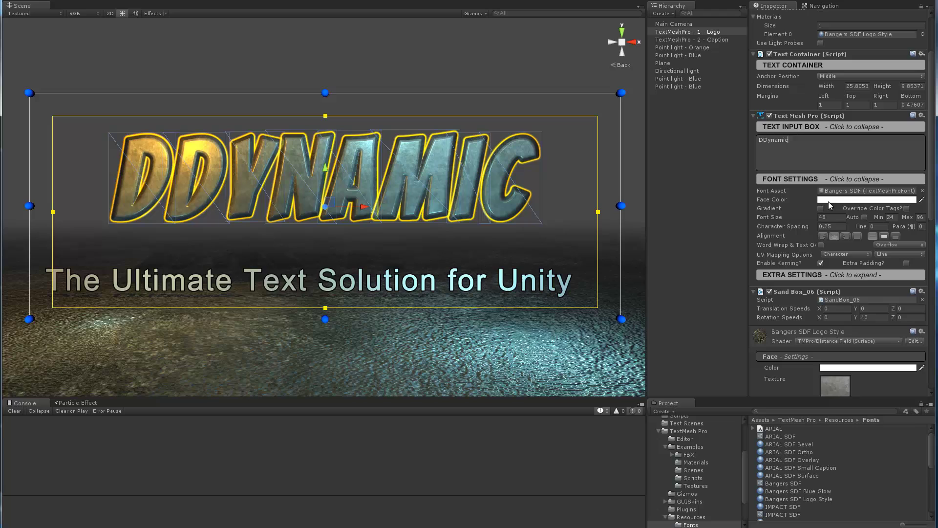
pyautogui.moveTo(814, 226); pyautogui.dragTo(827, 226)
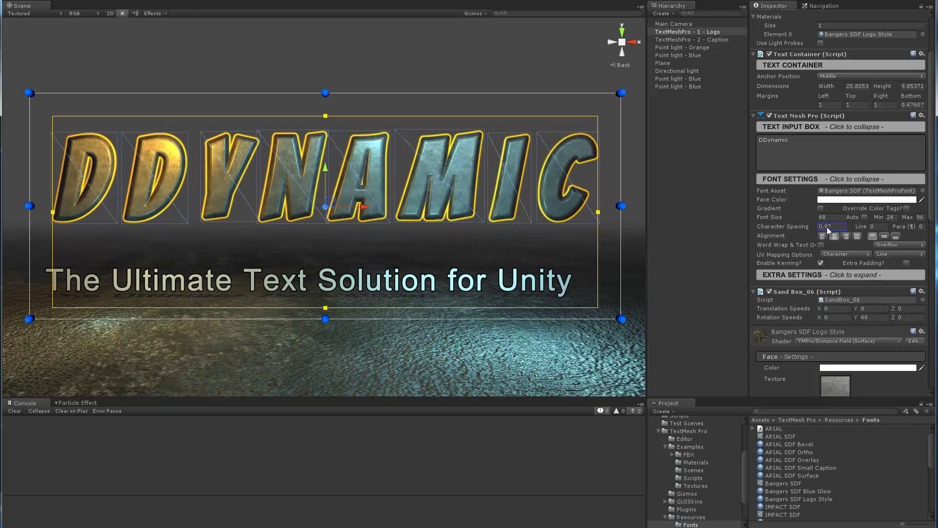
pyautogui.click(766, 141)
pyautogui.press('BackSpace')
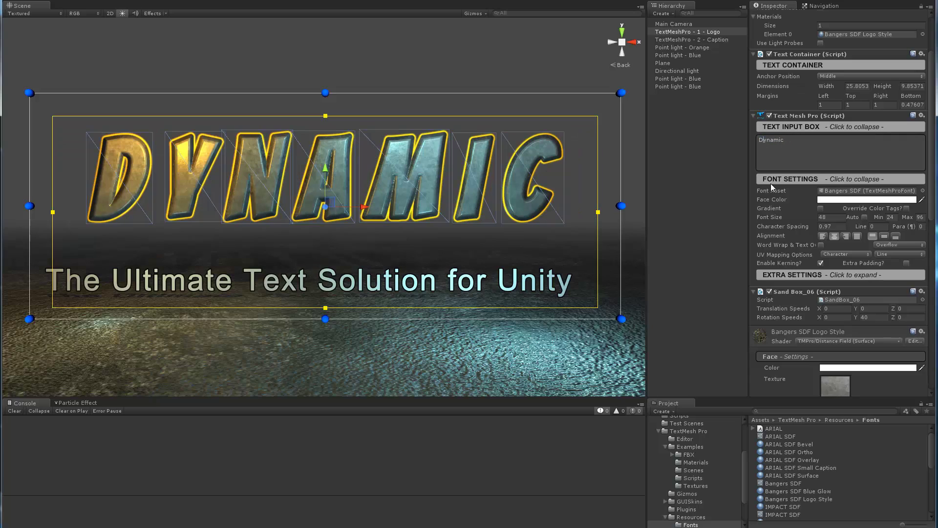
pyautogui.click(823, 236)
pyautogui.click(835, 236)
pyautogui.click(846, 236)
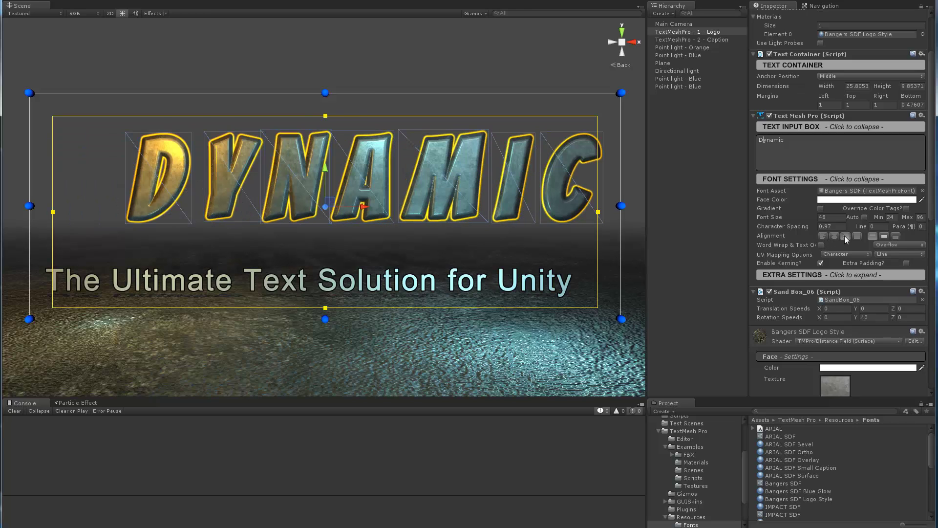
pyautogui.click(823, 236)
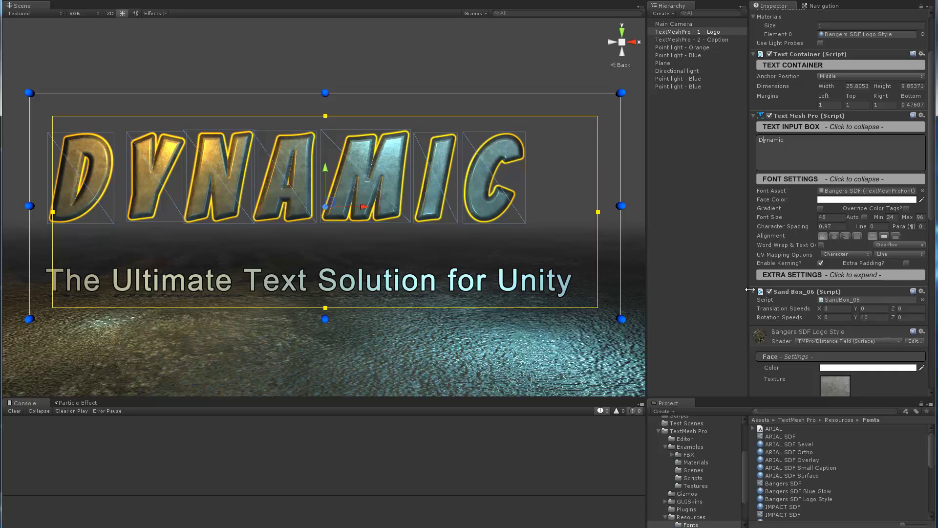
pyautogui.write('D')
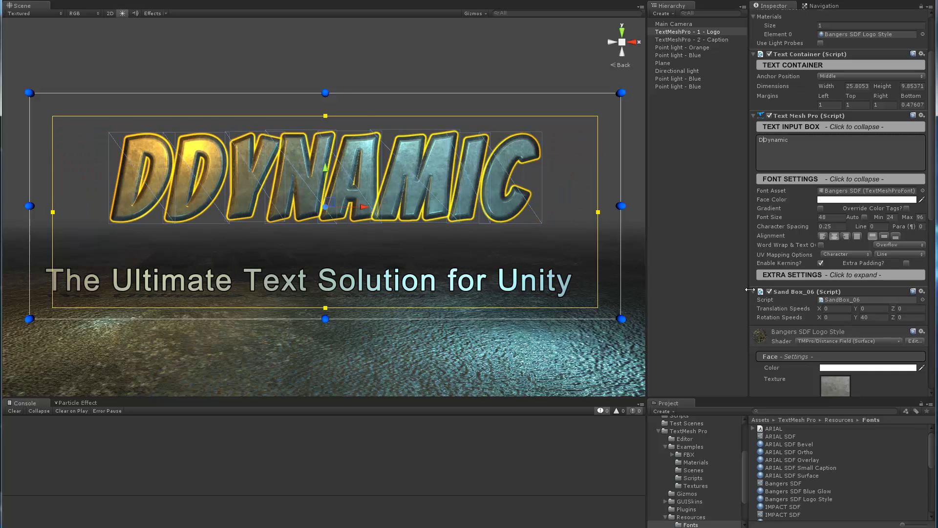
pyautogui.hotkey('ctrl', 'a')
pyautogui.hotkey('ctrl', 'v')
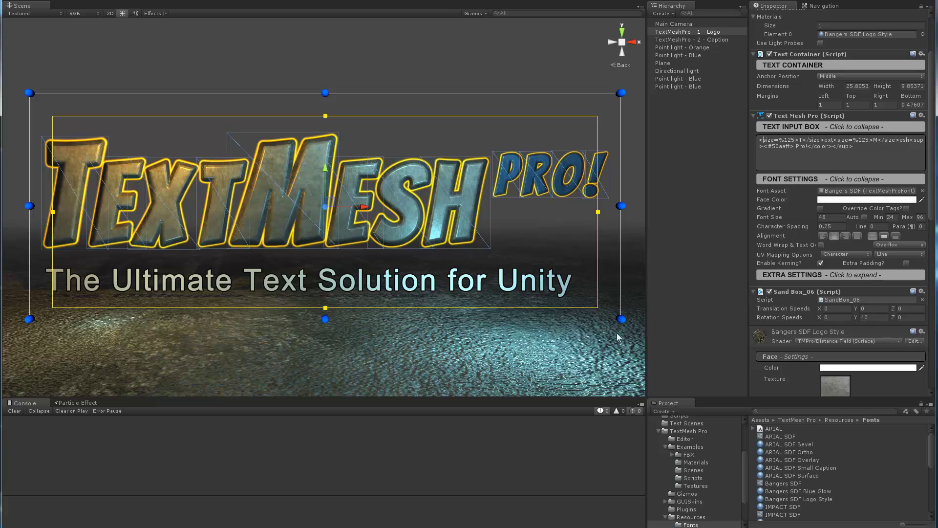
# Clear the selection by clicking empty Hierarchy space, showing the logo without handles
pyautogui.click(677, 293)
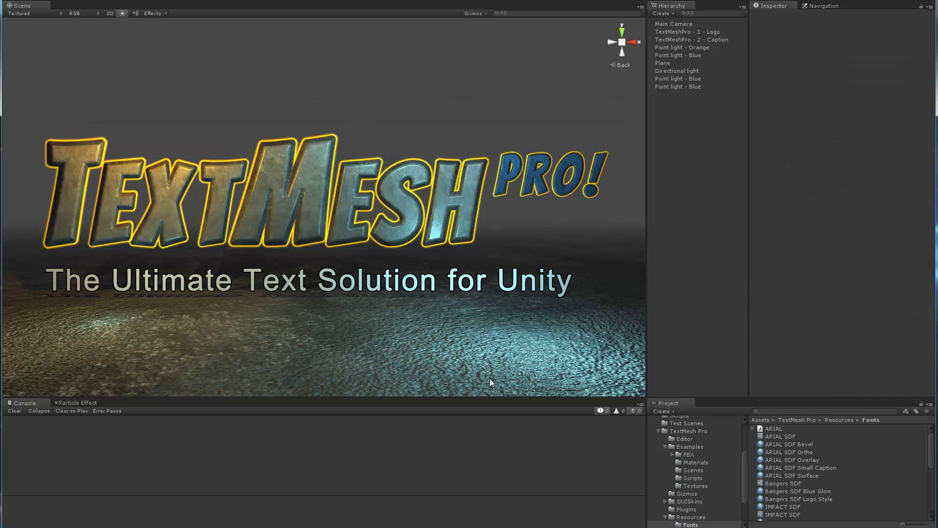